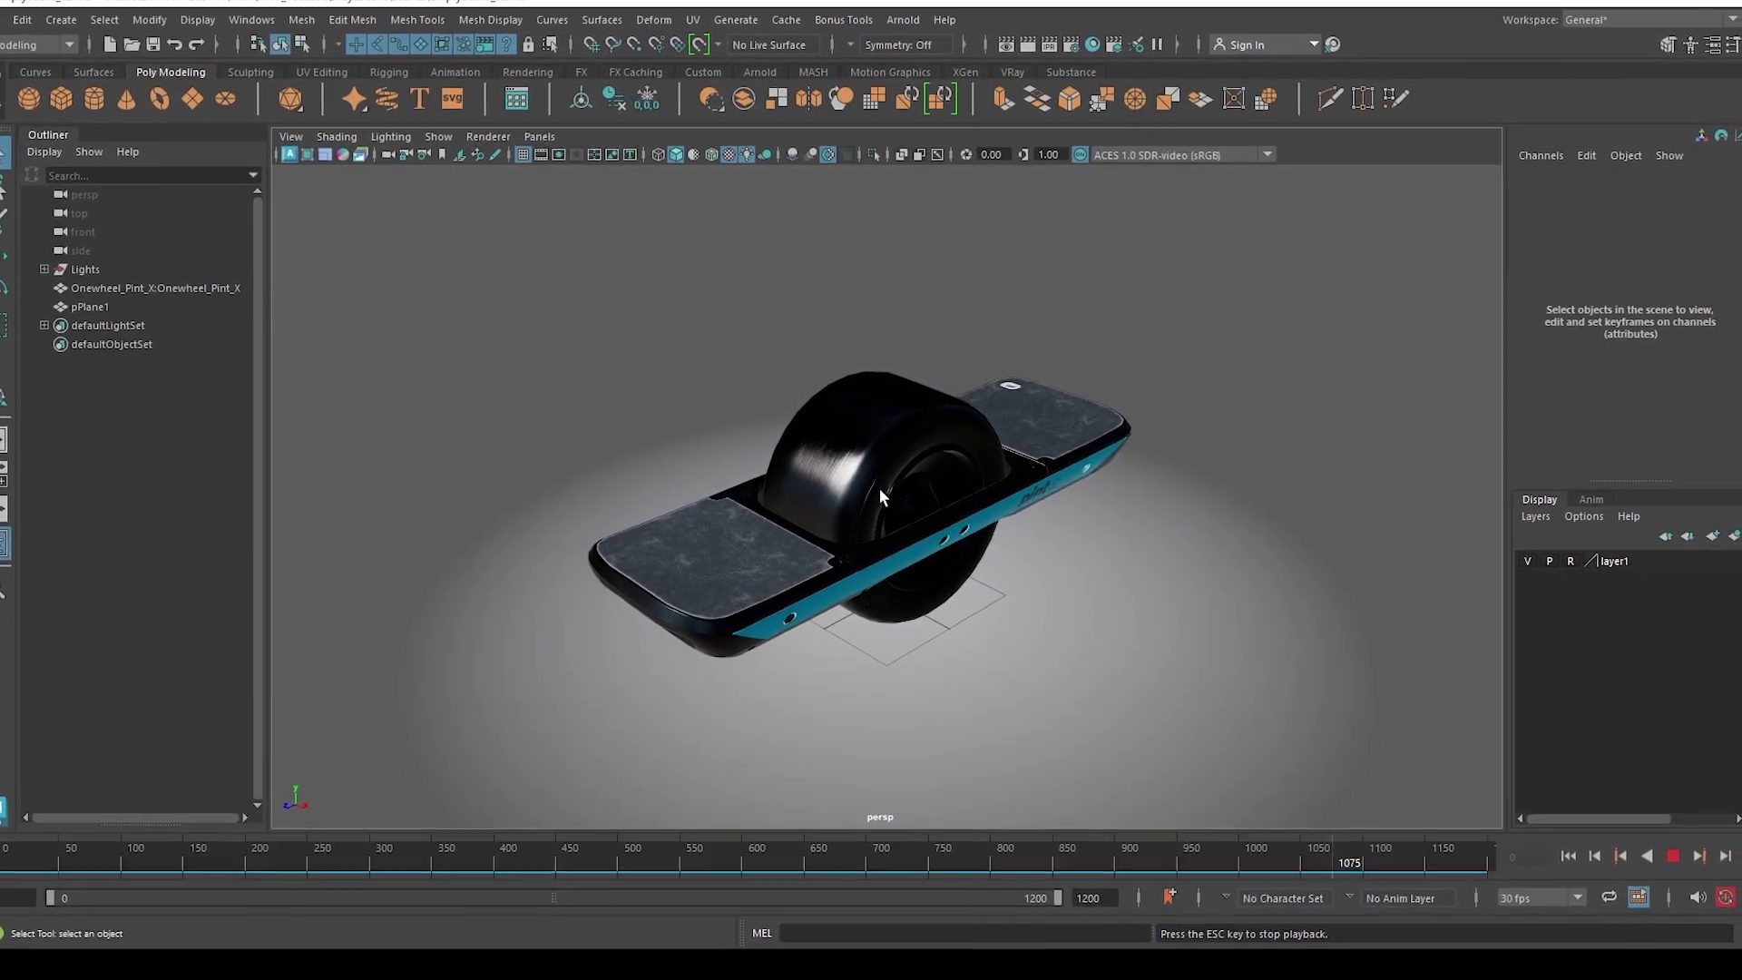
# - Stop the animation playback and activate the Universal Manipulator on the Onewheel board
pyautogui.click(868, 453)
pyautogui.press('Escape')
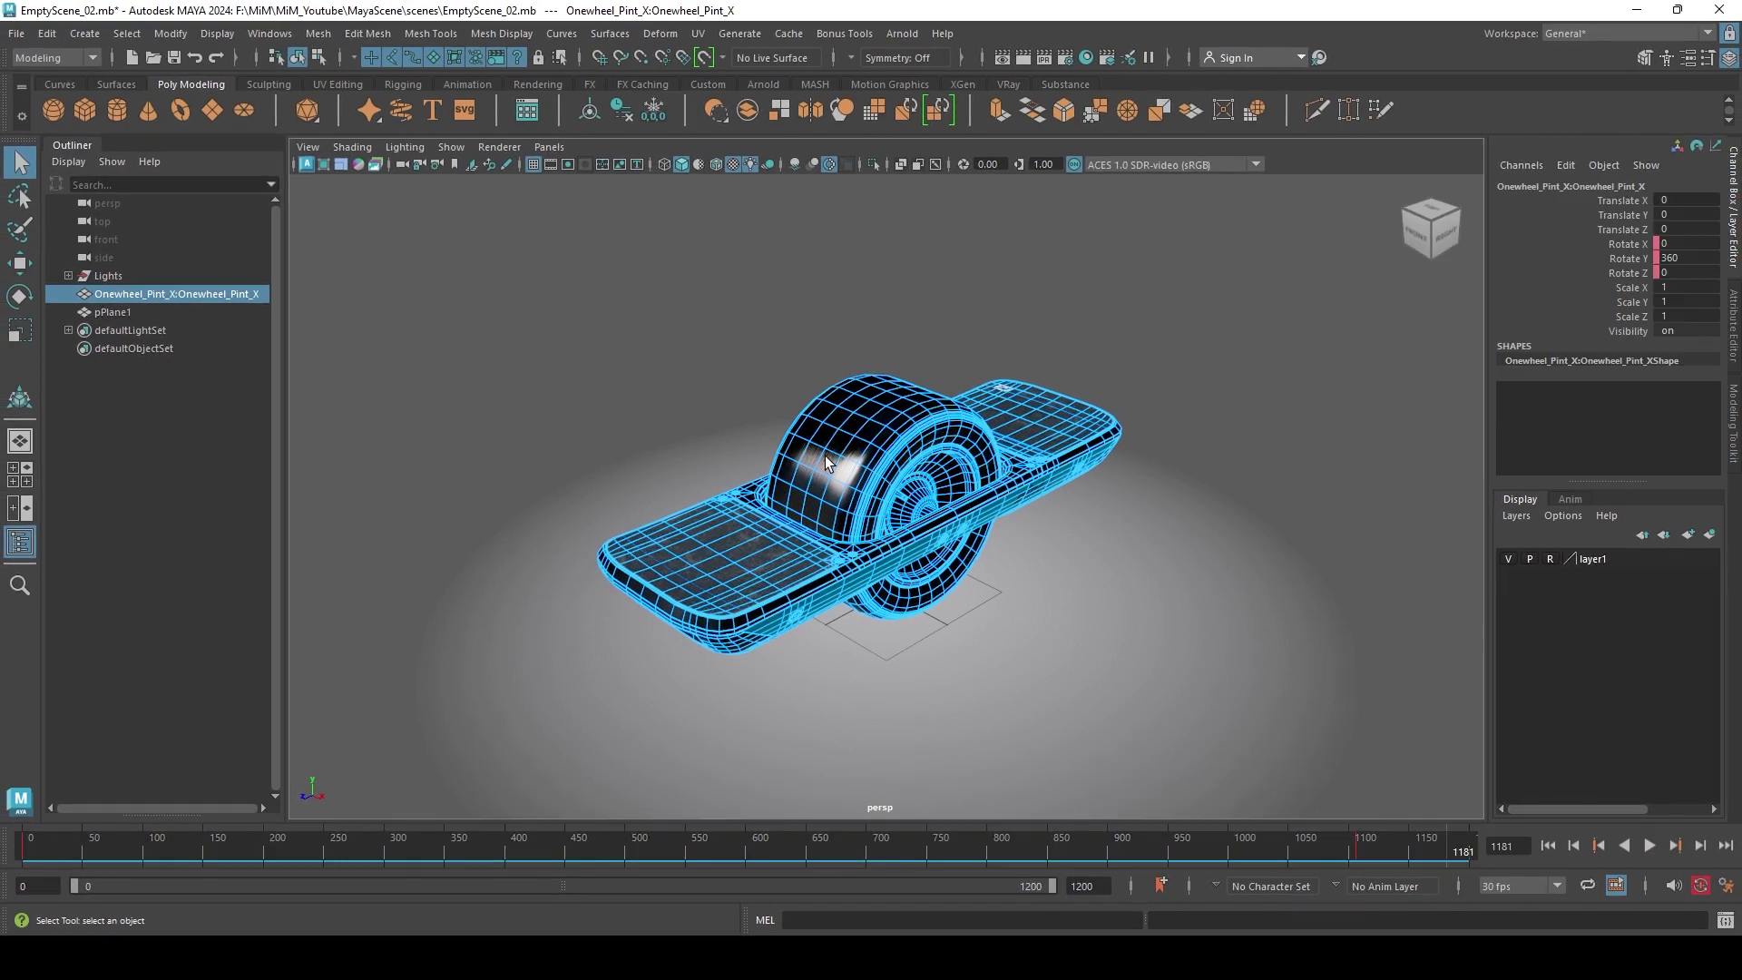
pyautogui.click(170, 33)
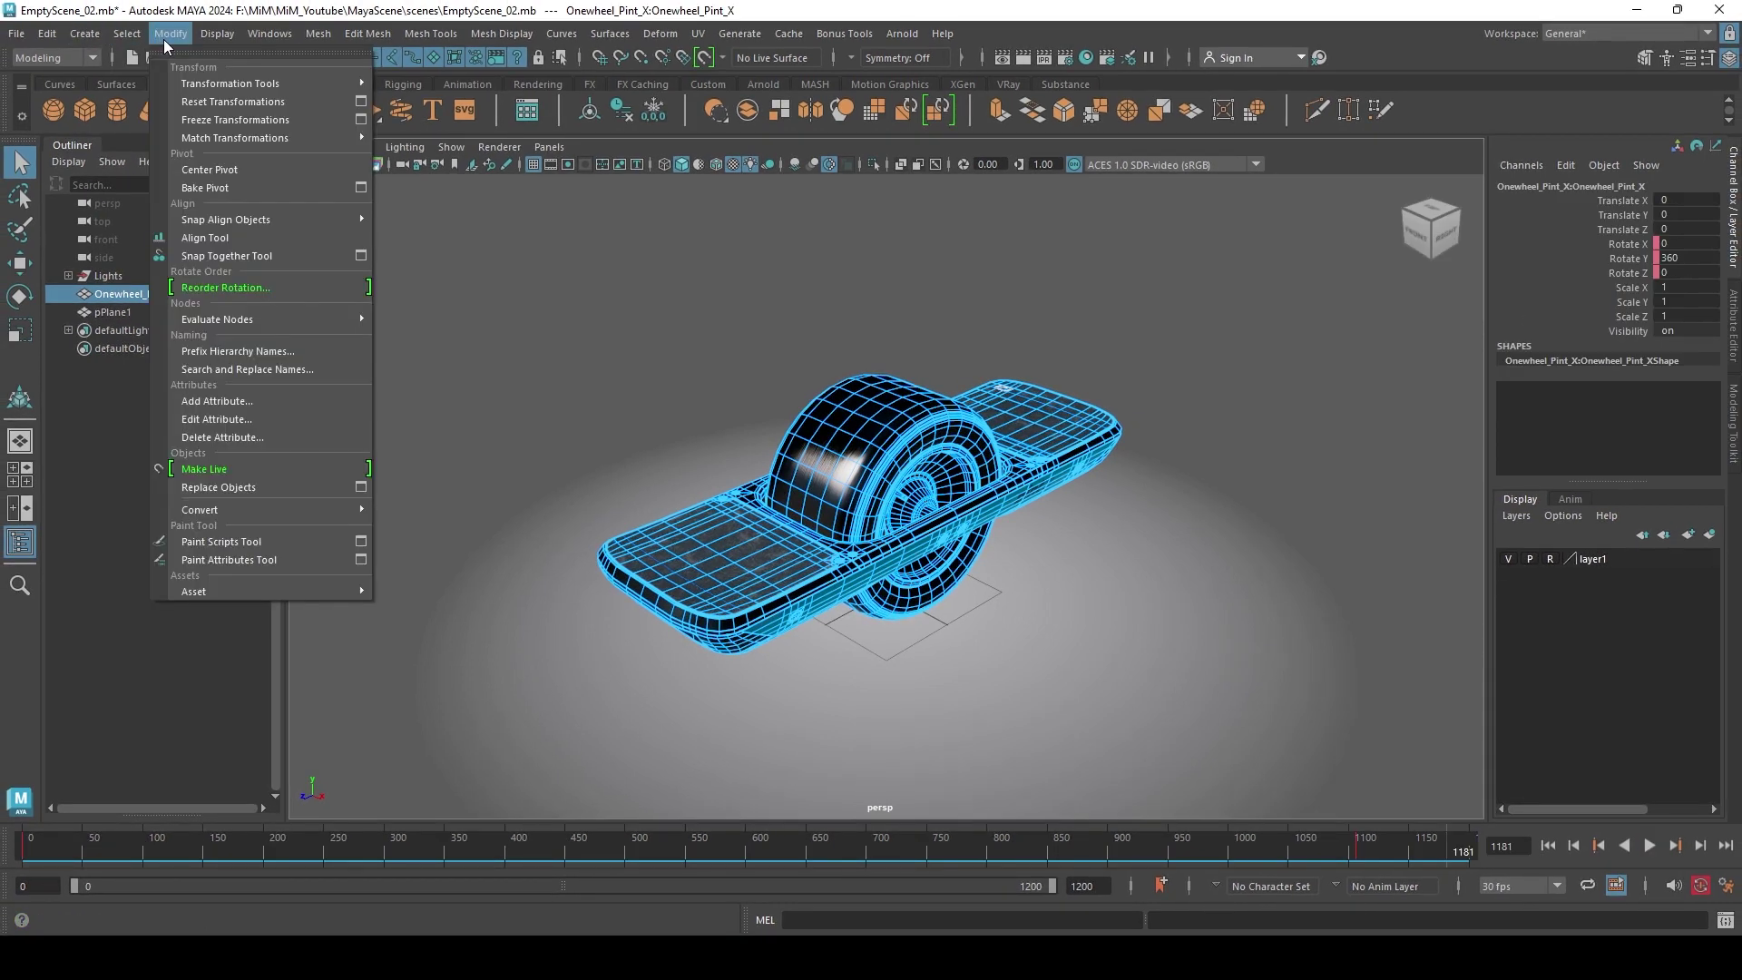
pyautogui.moveTo(261, 85)
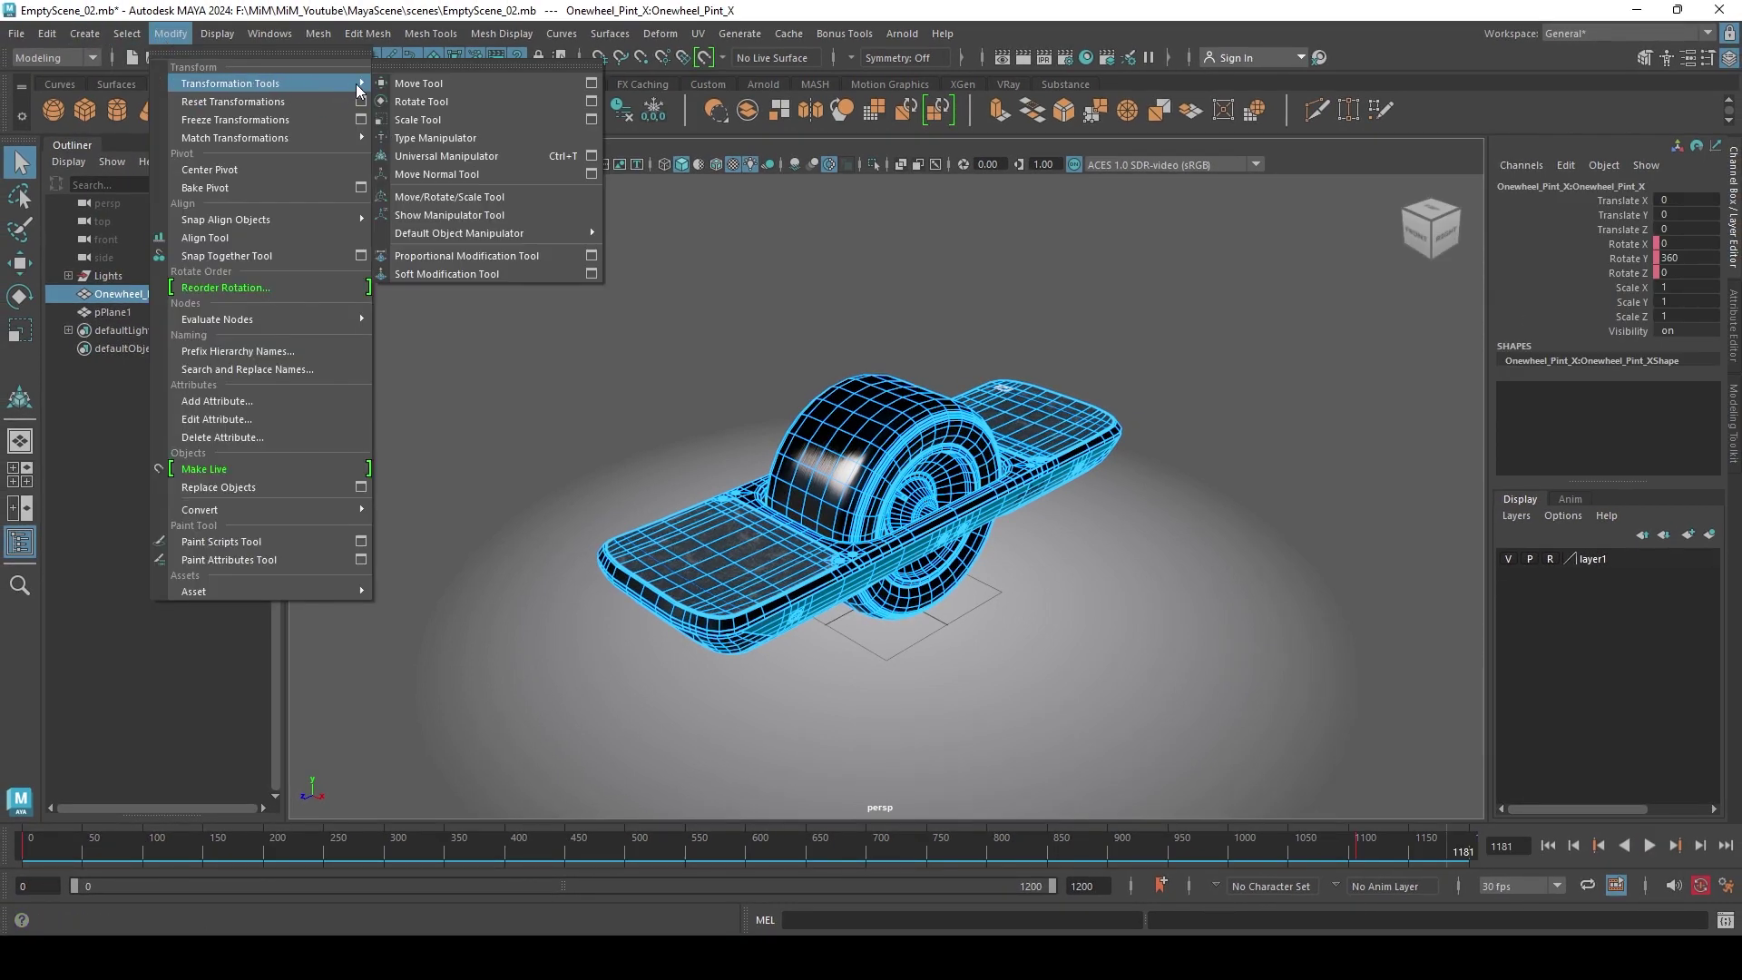
pyautogui.click(537, 160)
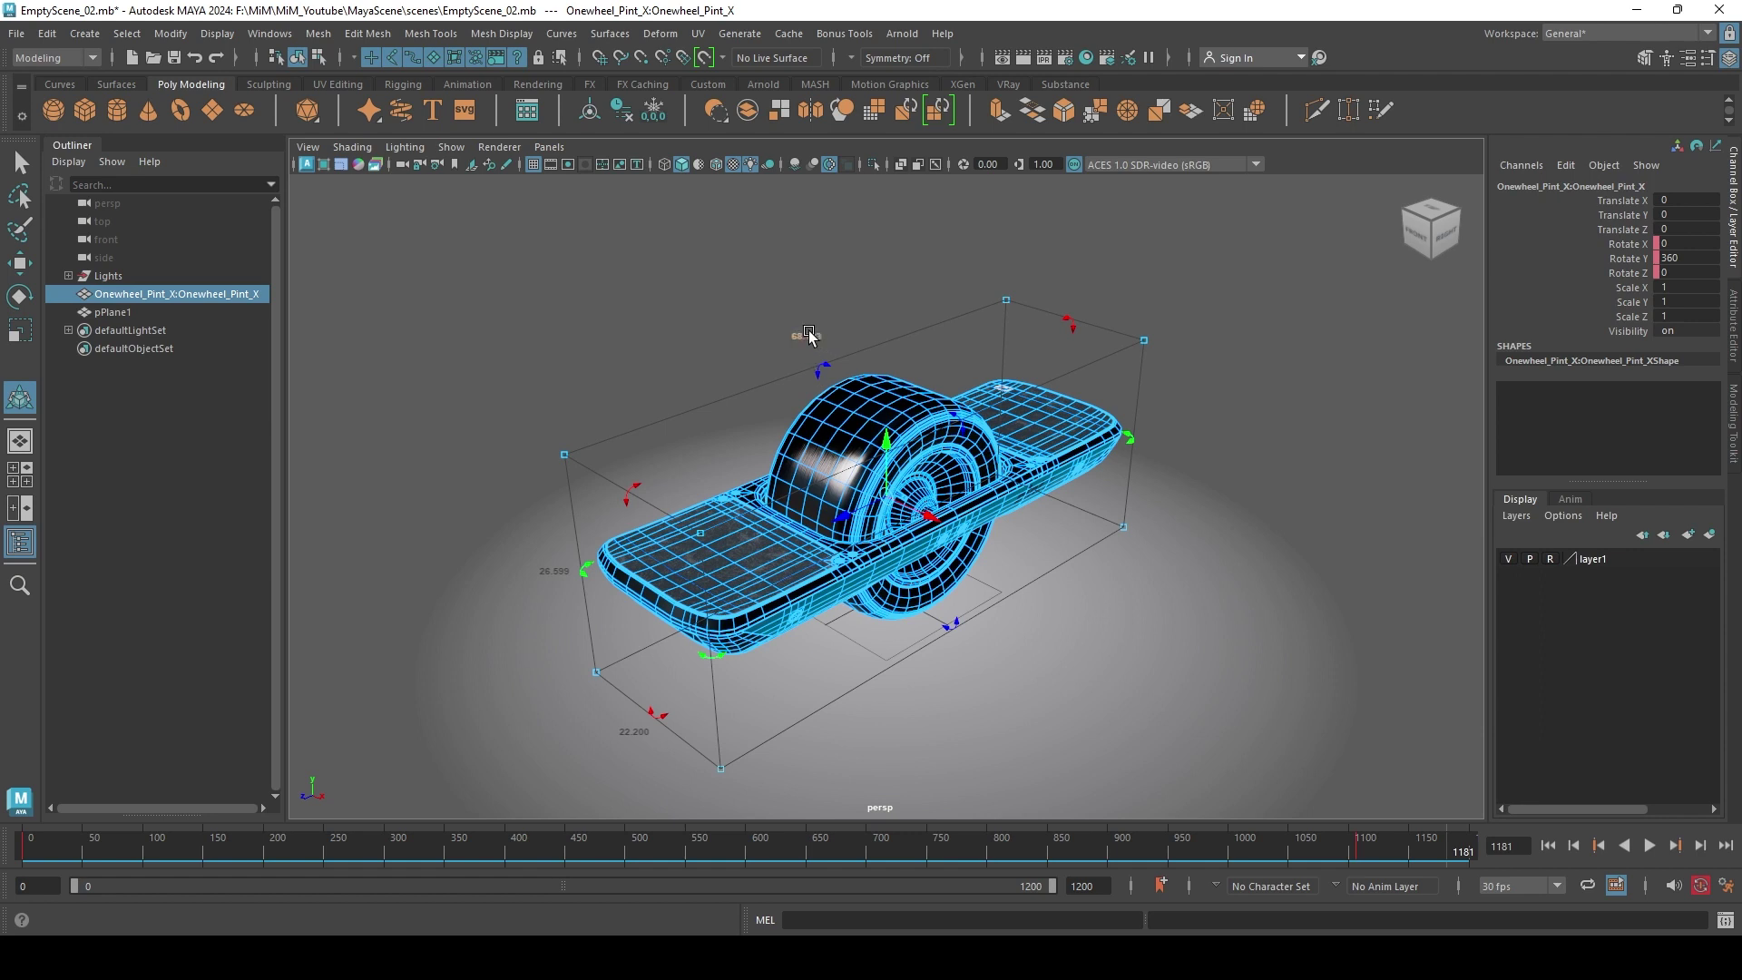
# - Review the linear and angular working units in the general settings of the Preferences
pyautogui.click(270, 34)
pyautogui.moveTo(430, 240)
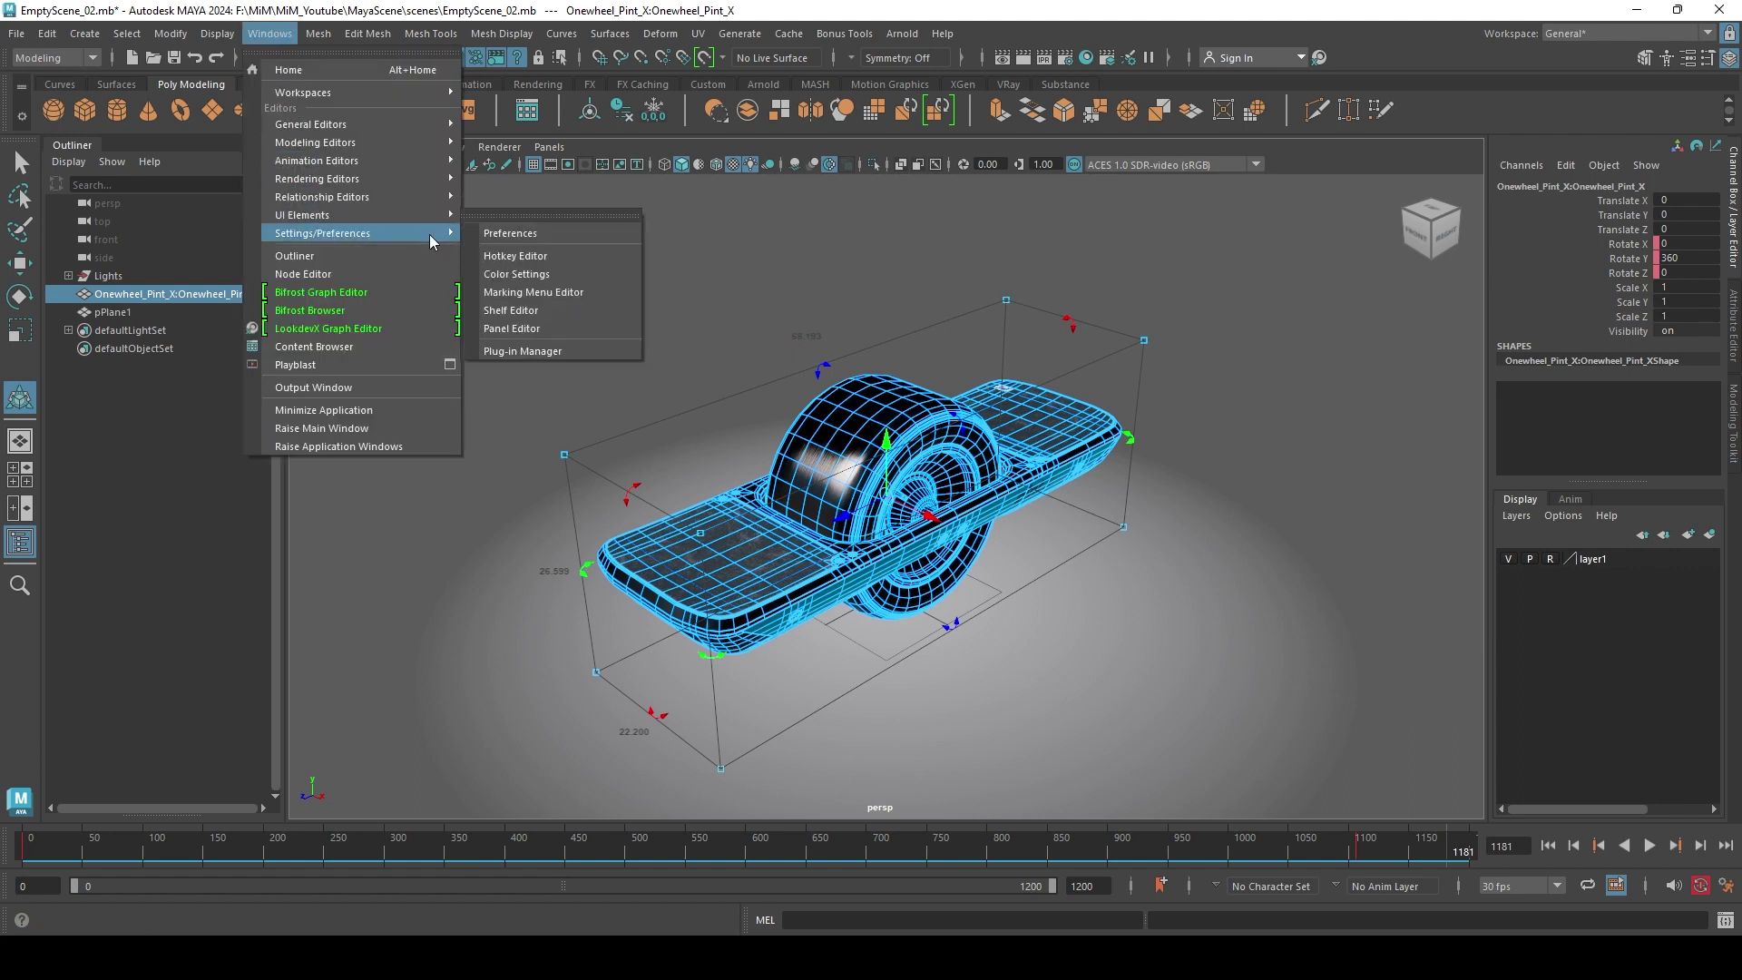
pyautogui.click(481, 234)
pyautogui.click(320, 333)
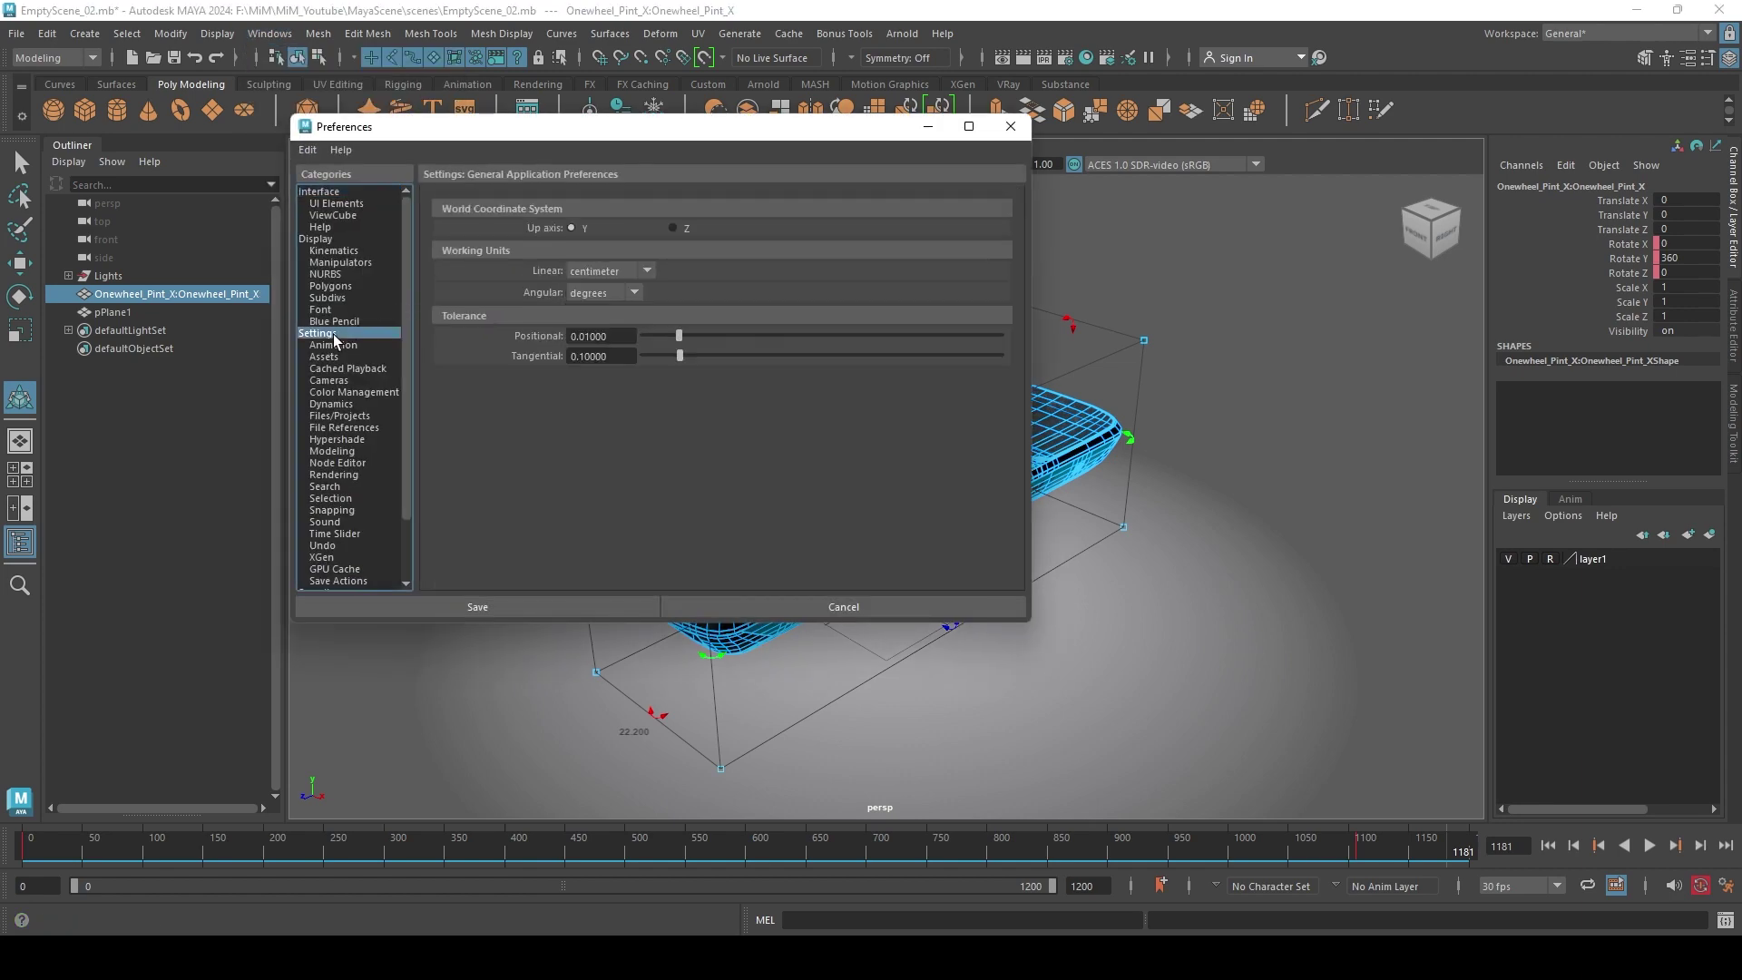
pyautogui.click(650, 267)
pyautogui.click(651, 267)
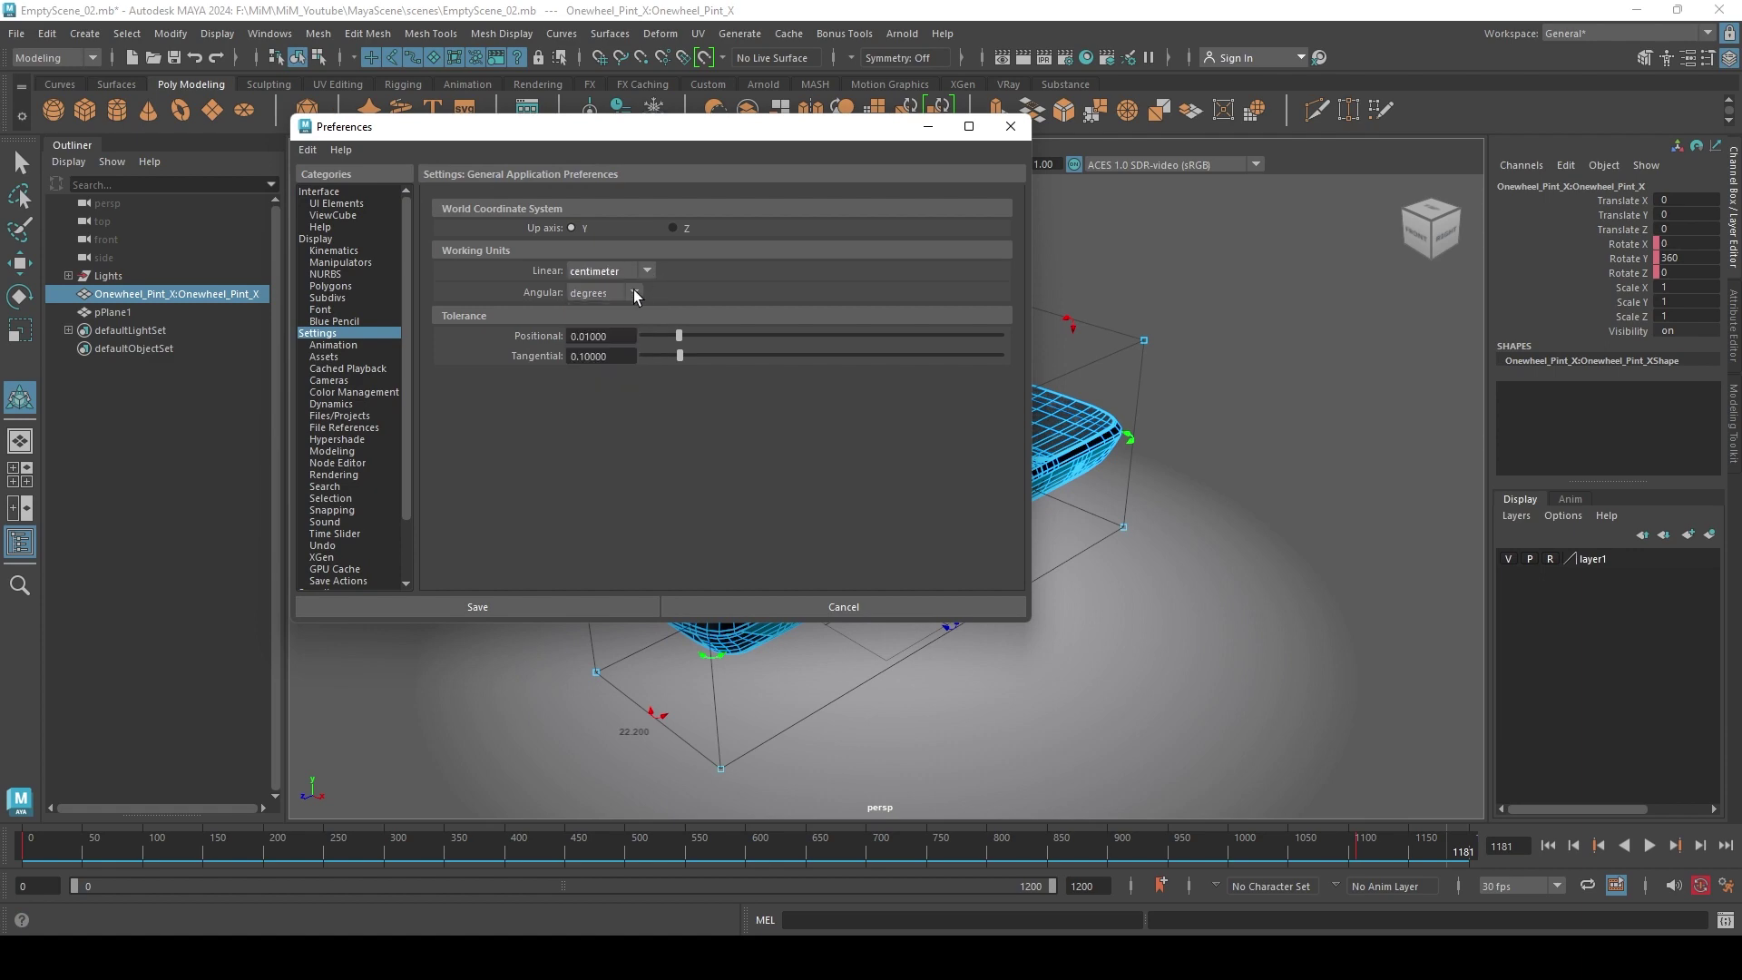
pyautogui.click(635, 294)
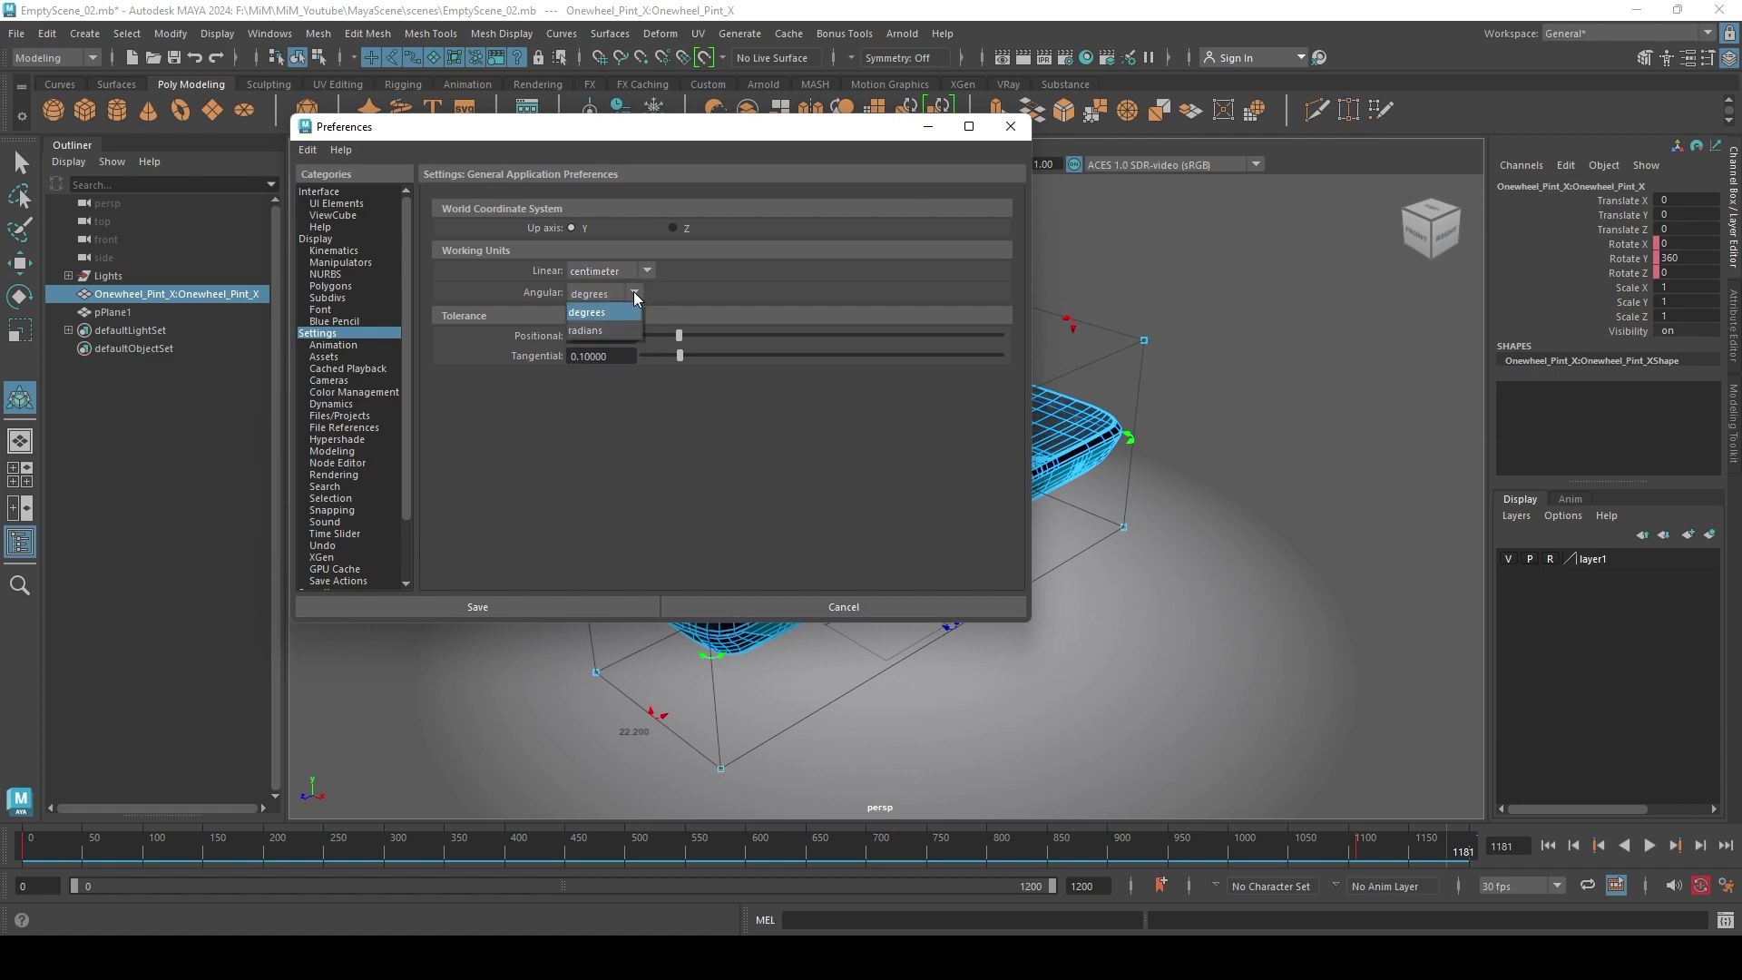
pyautogui.click(588, 608)
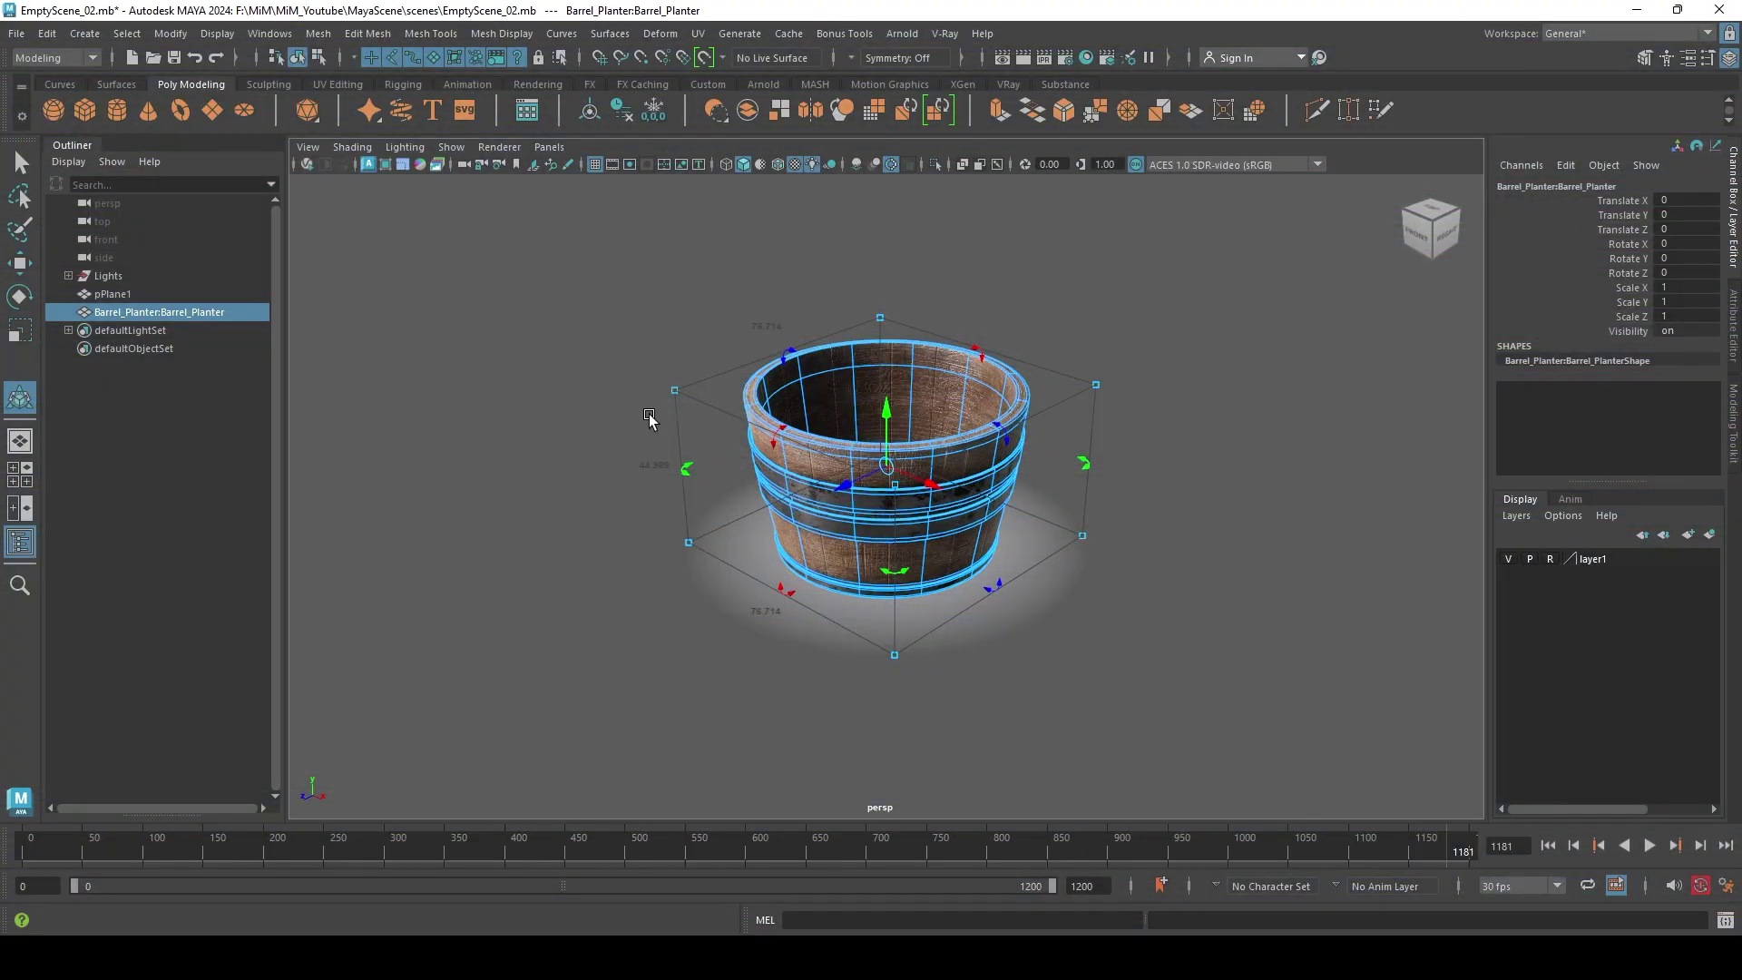
# - Try stretching the barrel planter along single axes from its bounding-box corner handles, undoing each stretch
pyautogui.moveTo(671, 393); pyautogui.dragTo(630, 277)
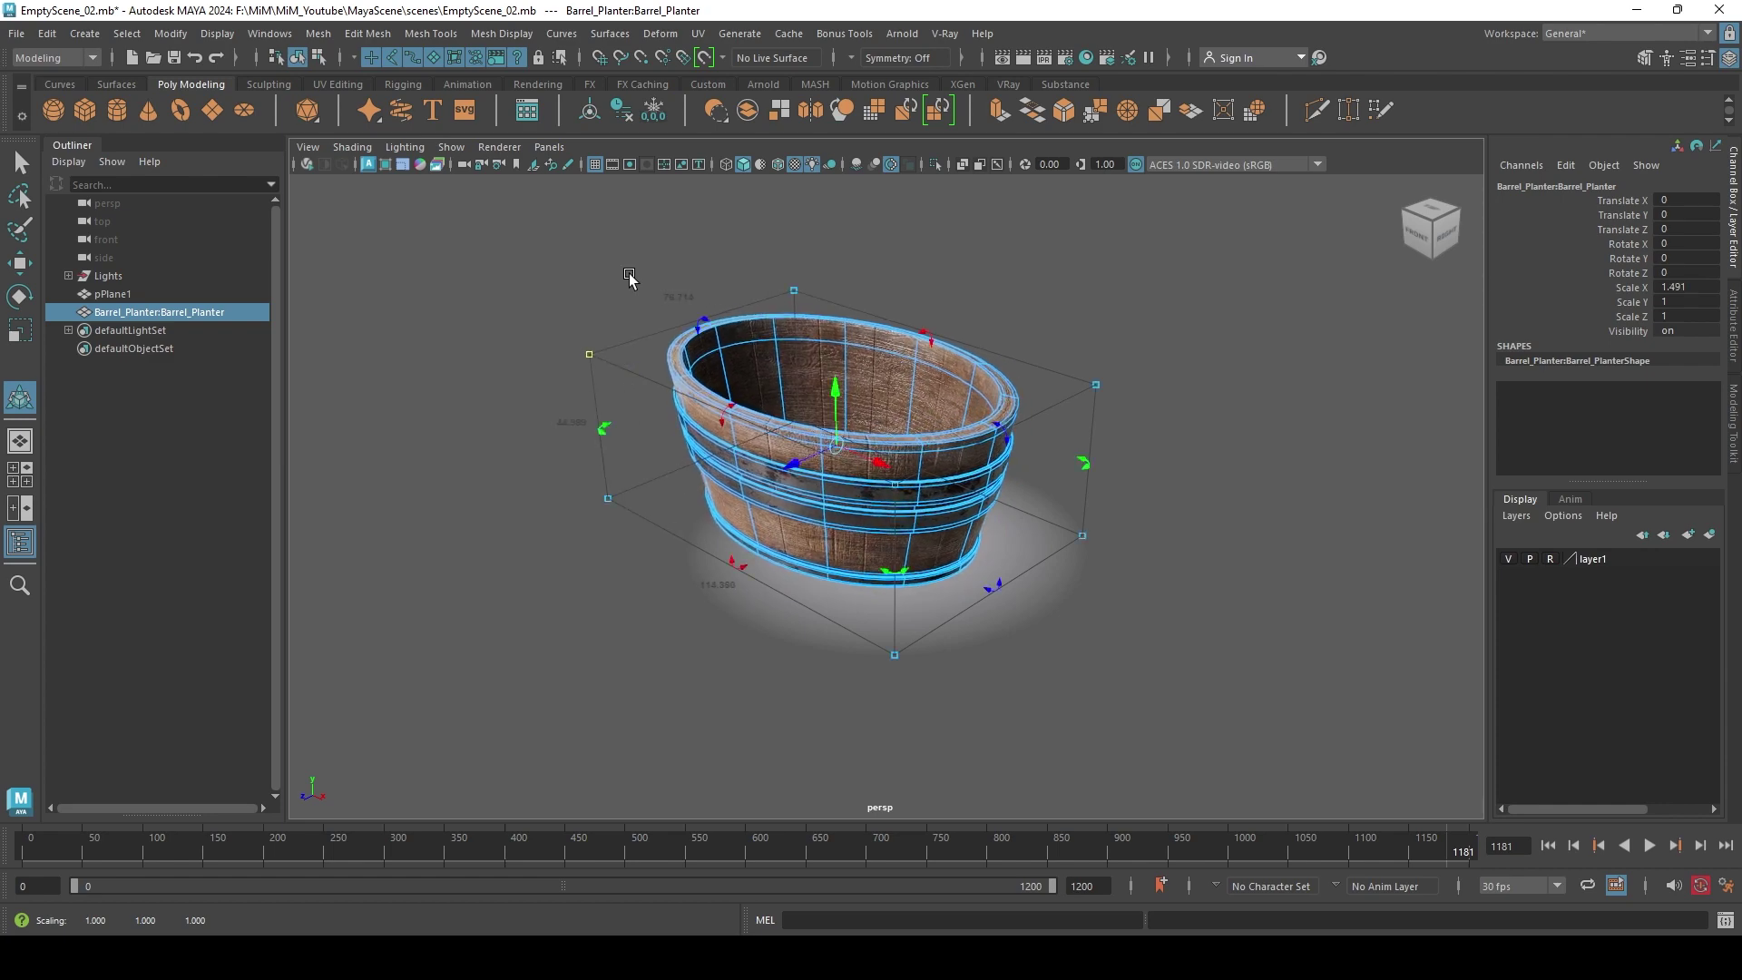
pyautogui.moveTo(898, 487); pyautogui.dragTo(894, 354)
pyautogui.hotkey('ctrl', 'z')
pyautogui.hotkey('ctrl', 'z')
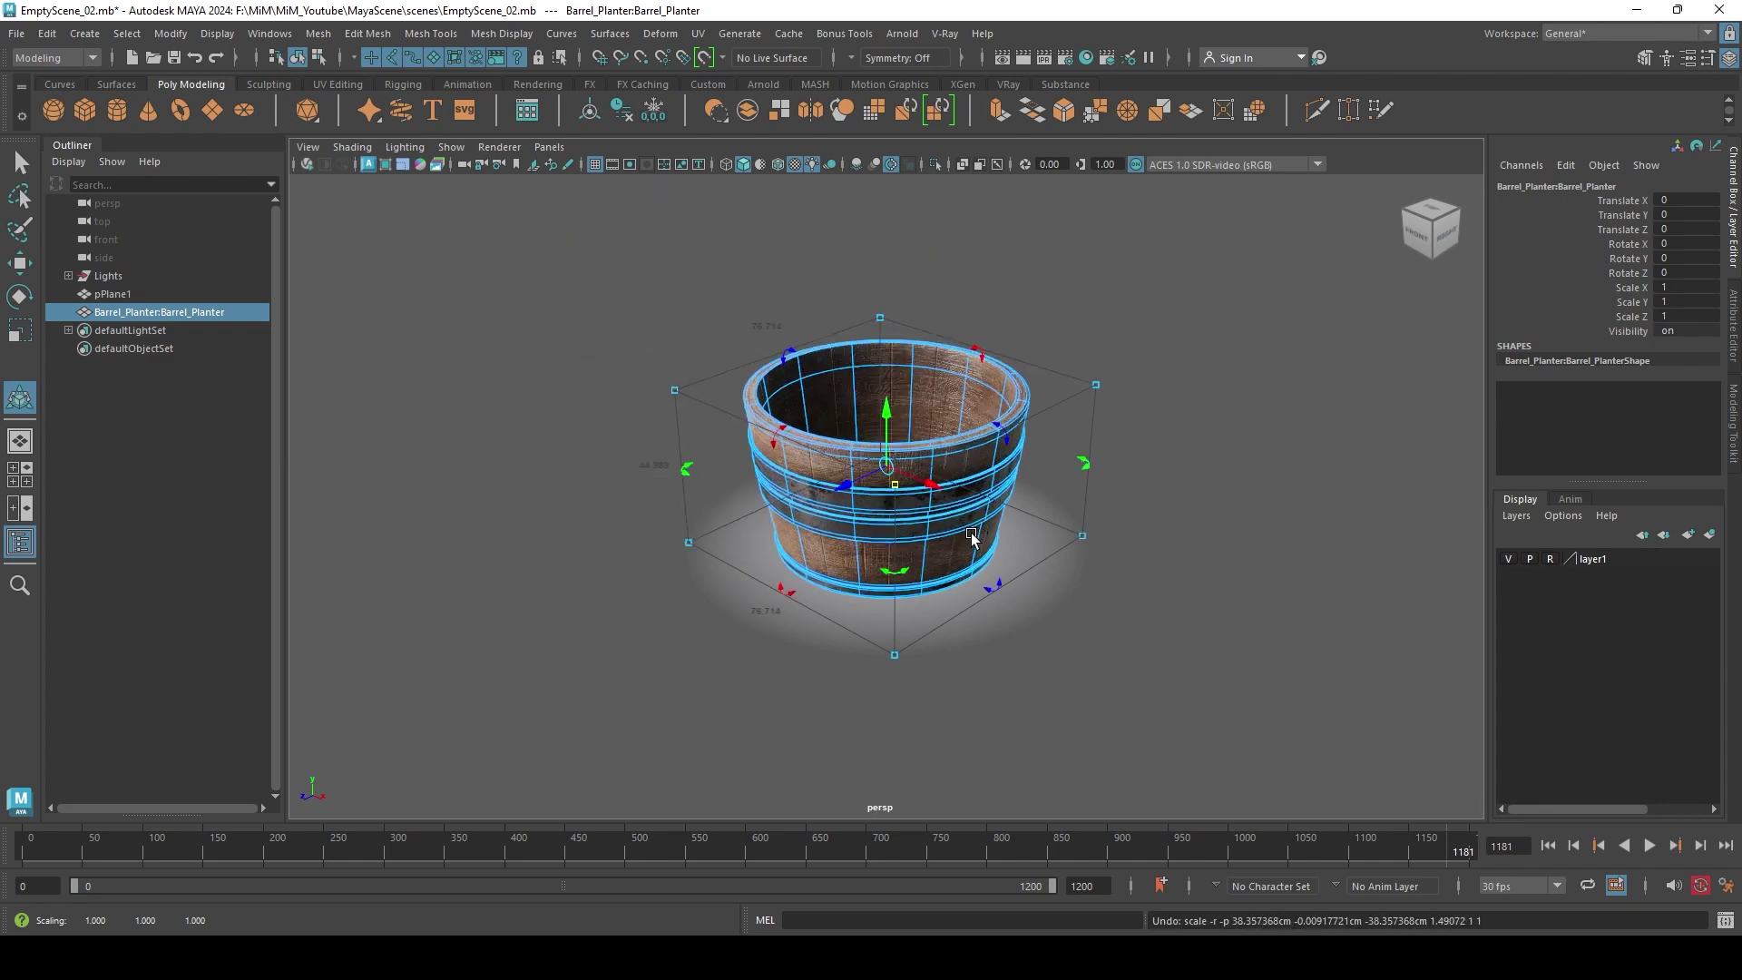
# - Try scaling the barrel planter along a single axis about its centre pivot, undoing each attempt
pyautogui.moveTo(893, 487); pyautogui.dragTo(840, 533)
pyautogui.hotkey('ctrl', 'z')
pyautogui.moveTo(898, 661); pyautogui.dragTo(828, 607)
pyautogui.hotkey('ctrl', 'z')
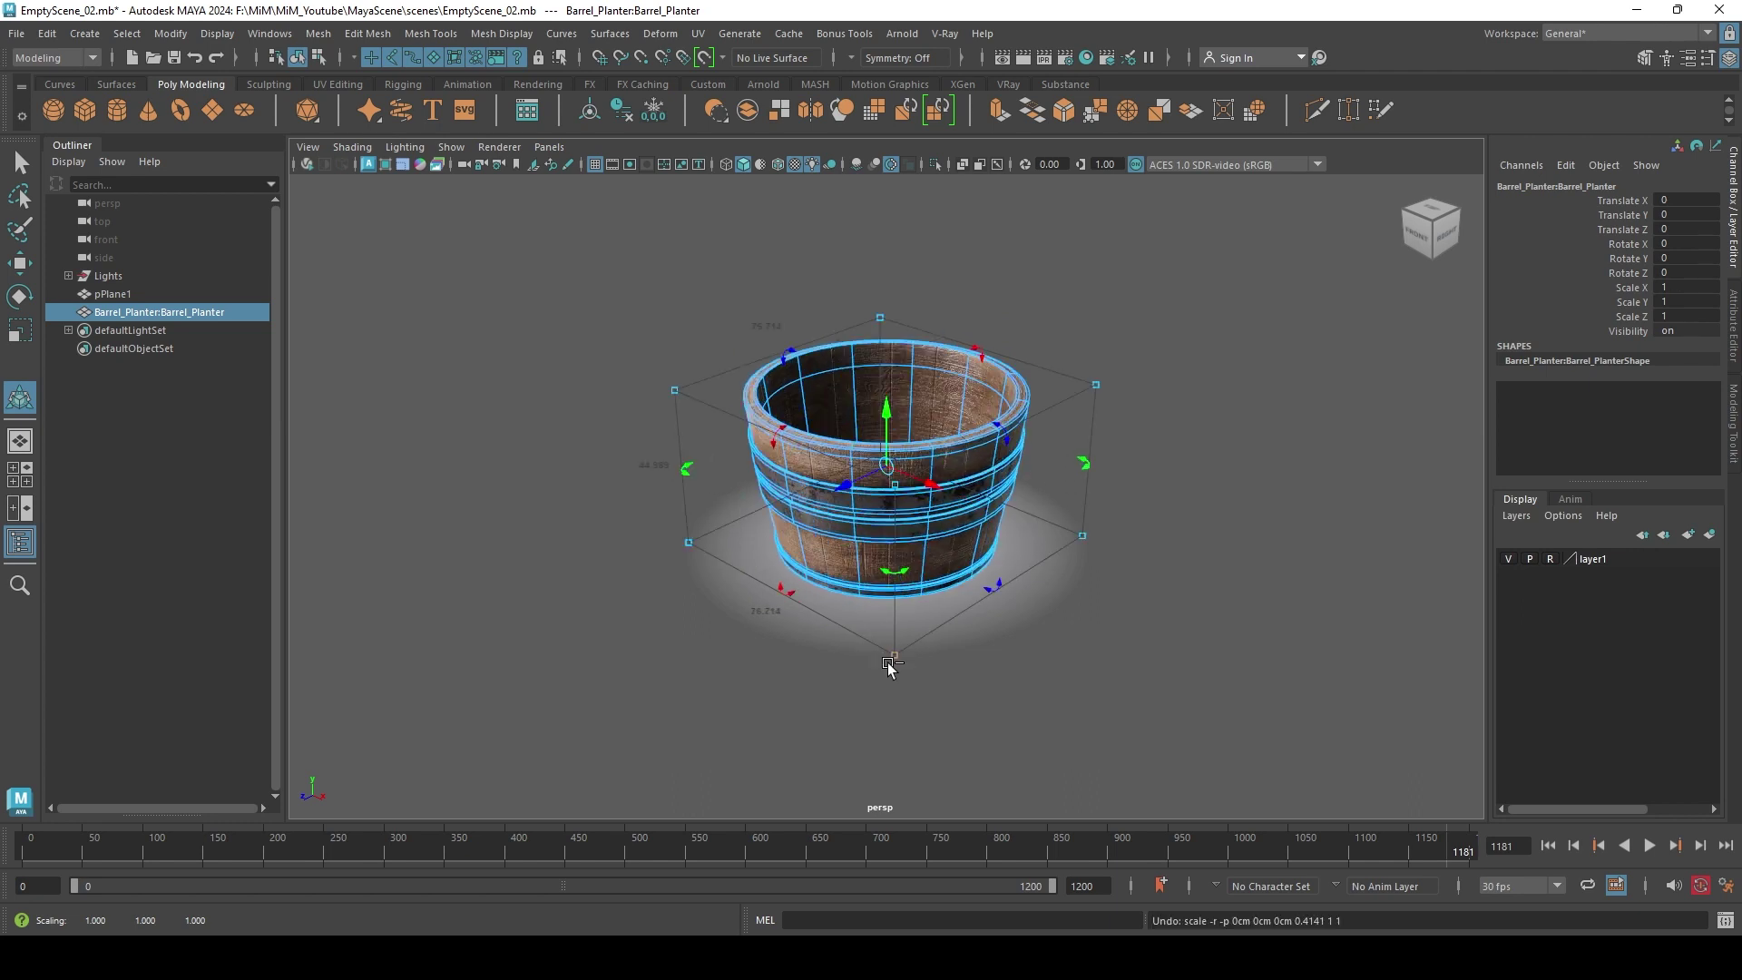
# - Try scaling the barrel planter uniformly from opposite bounding-box corners, undoing each attempt
pyautogui.moveTo(896, 665); pyautogui.dragTo(878, 498)
pyautogui.hotkey('ctrl', 'z')
pyautogui.hotkey('ctrl', 'z')
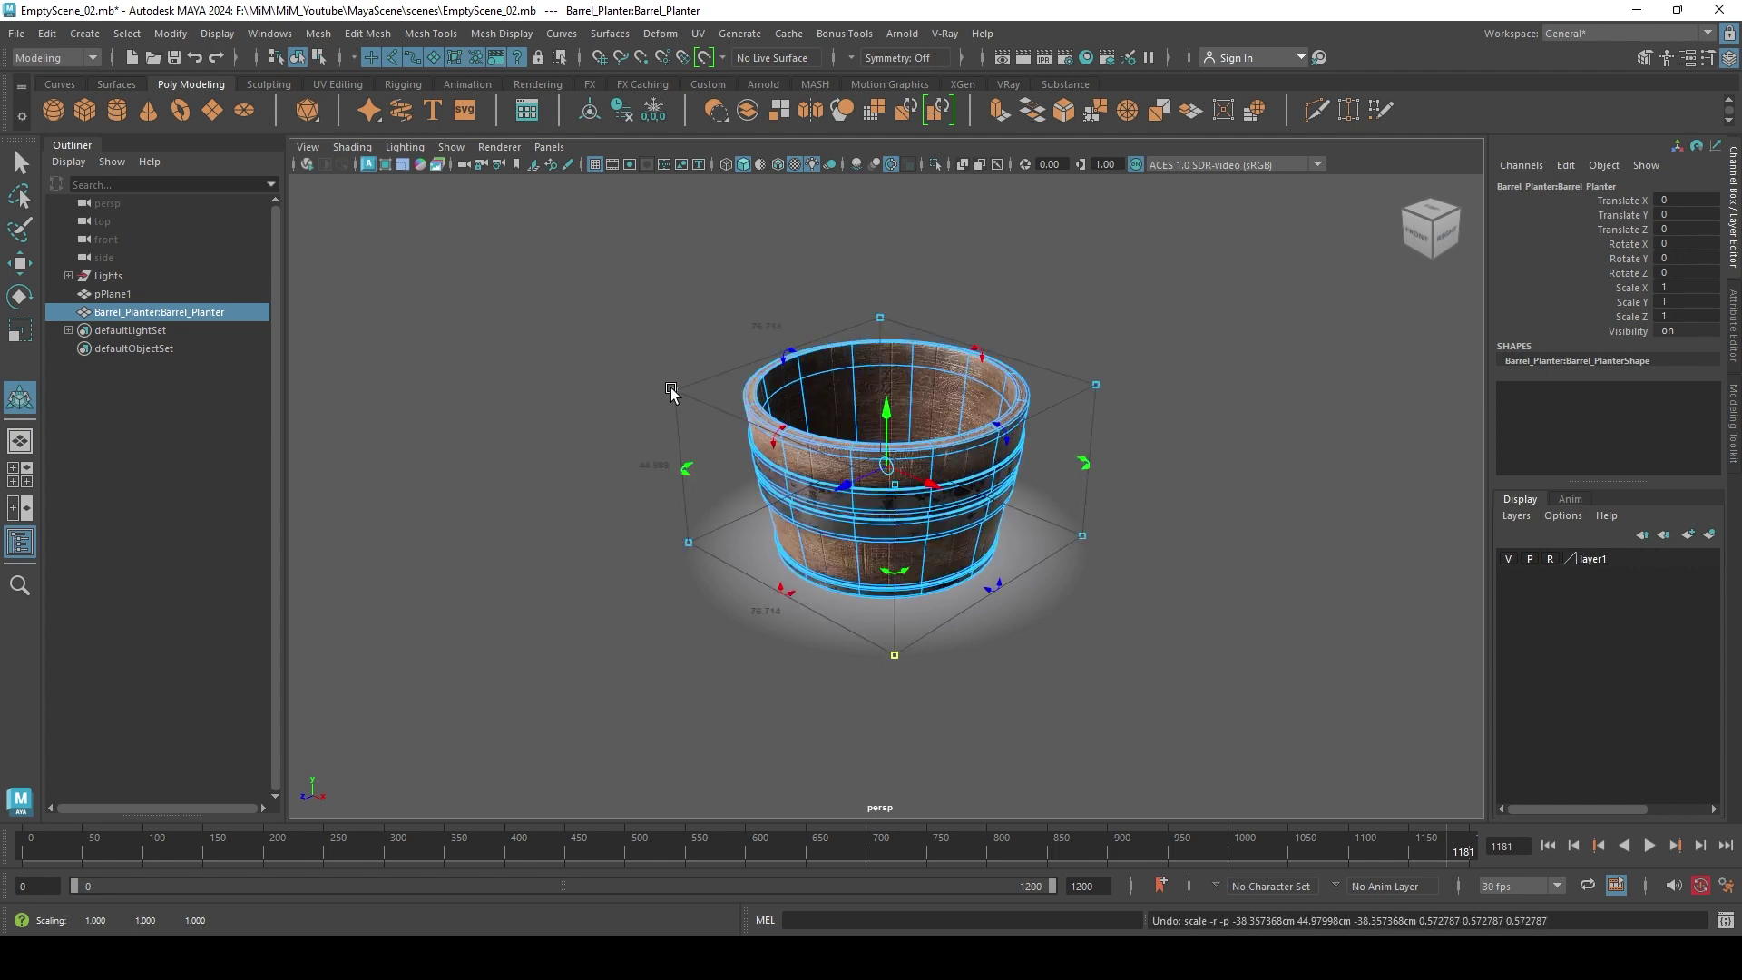
pyautogui.moveTo(672, 389); pyautogui.dragTo(840, 626)
pyautogui.hotkey('ctrl', 'z')
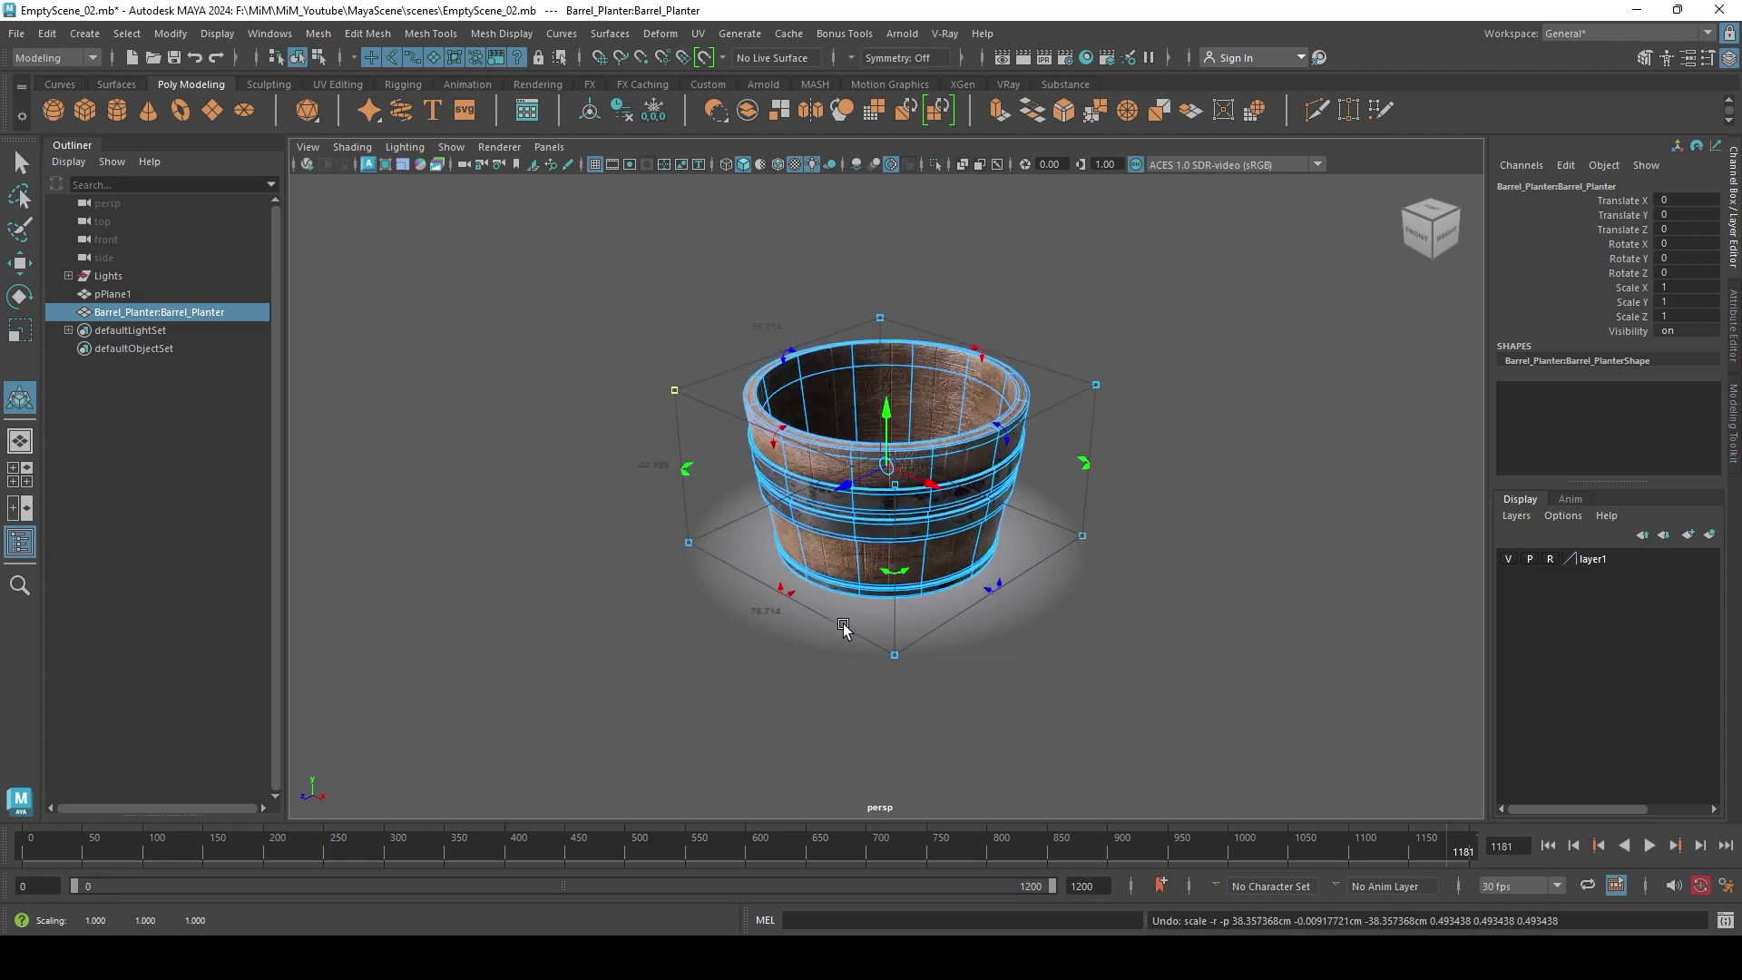
# - Set the barrel planter's bounding-box depth, height and width to 30 each with the Universal Manipulator
pyautogui.click(764, 328)
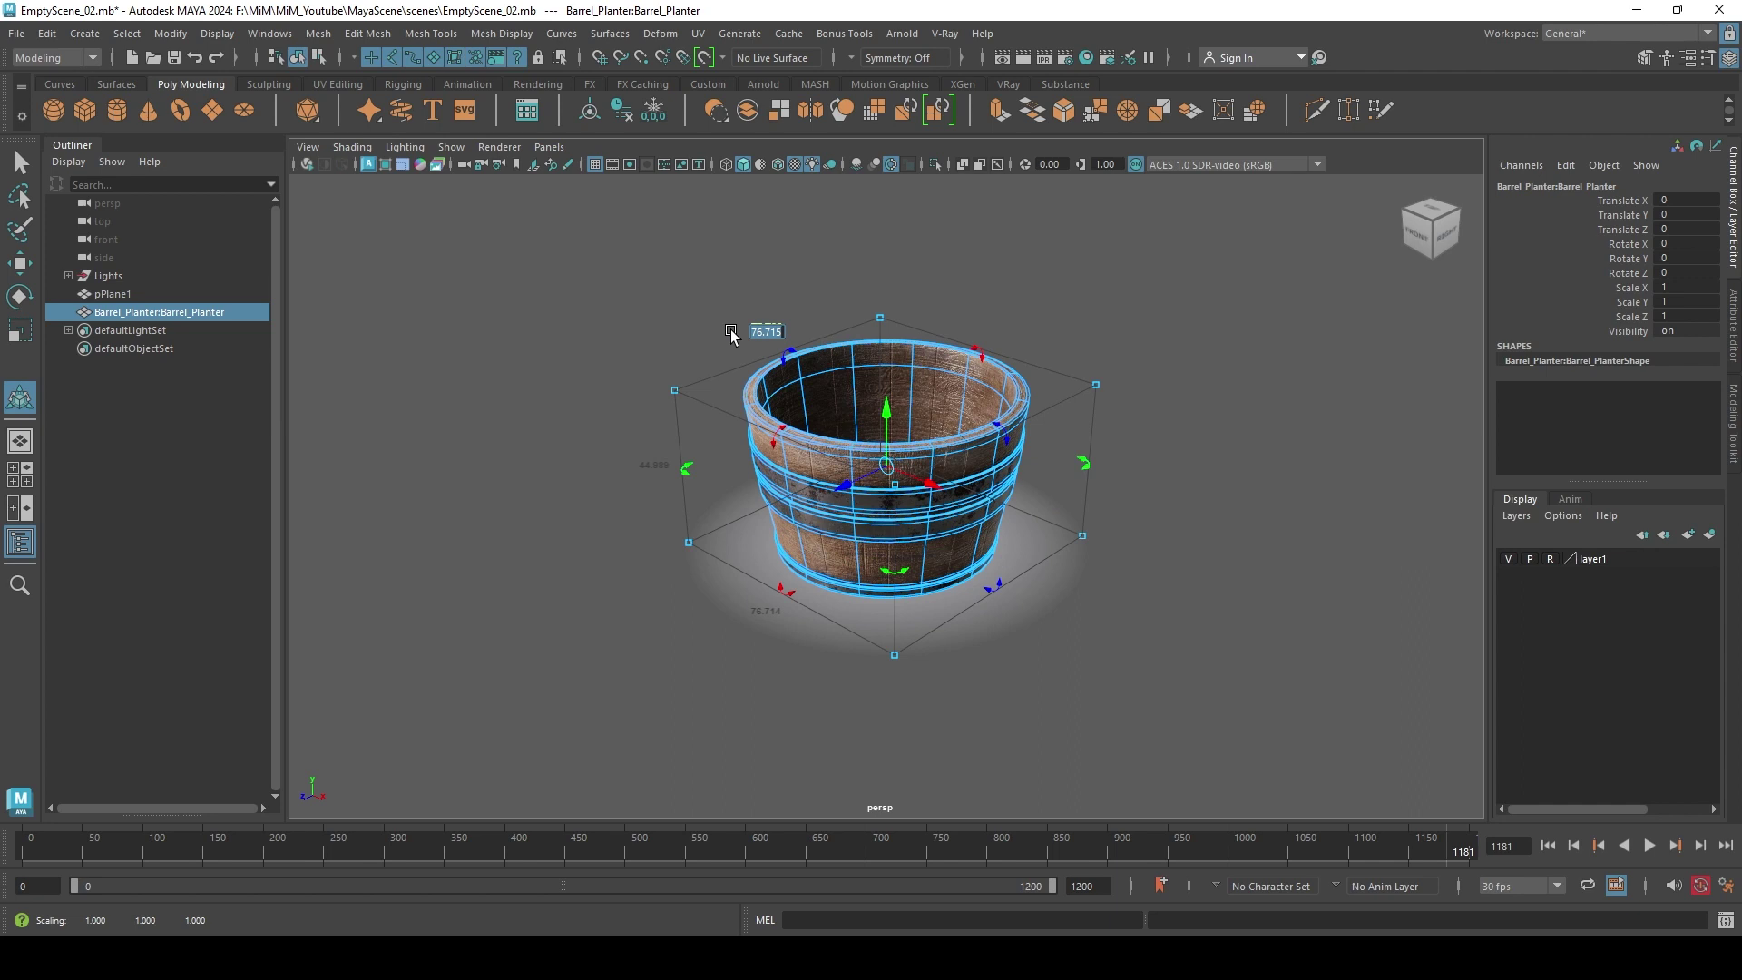
pyautogui.press('Return')
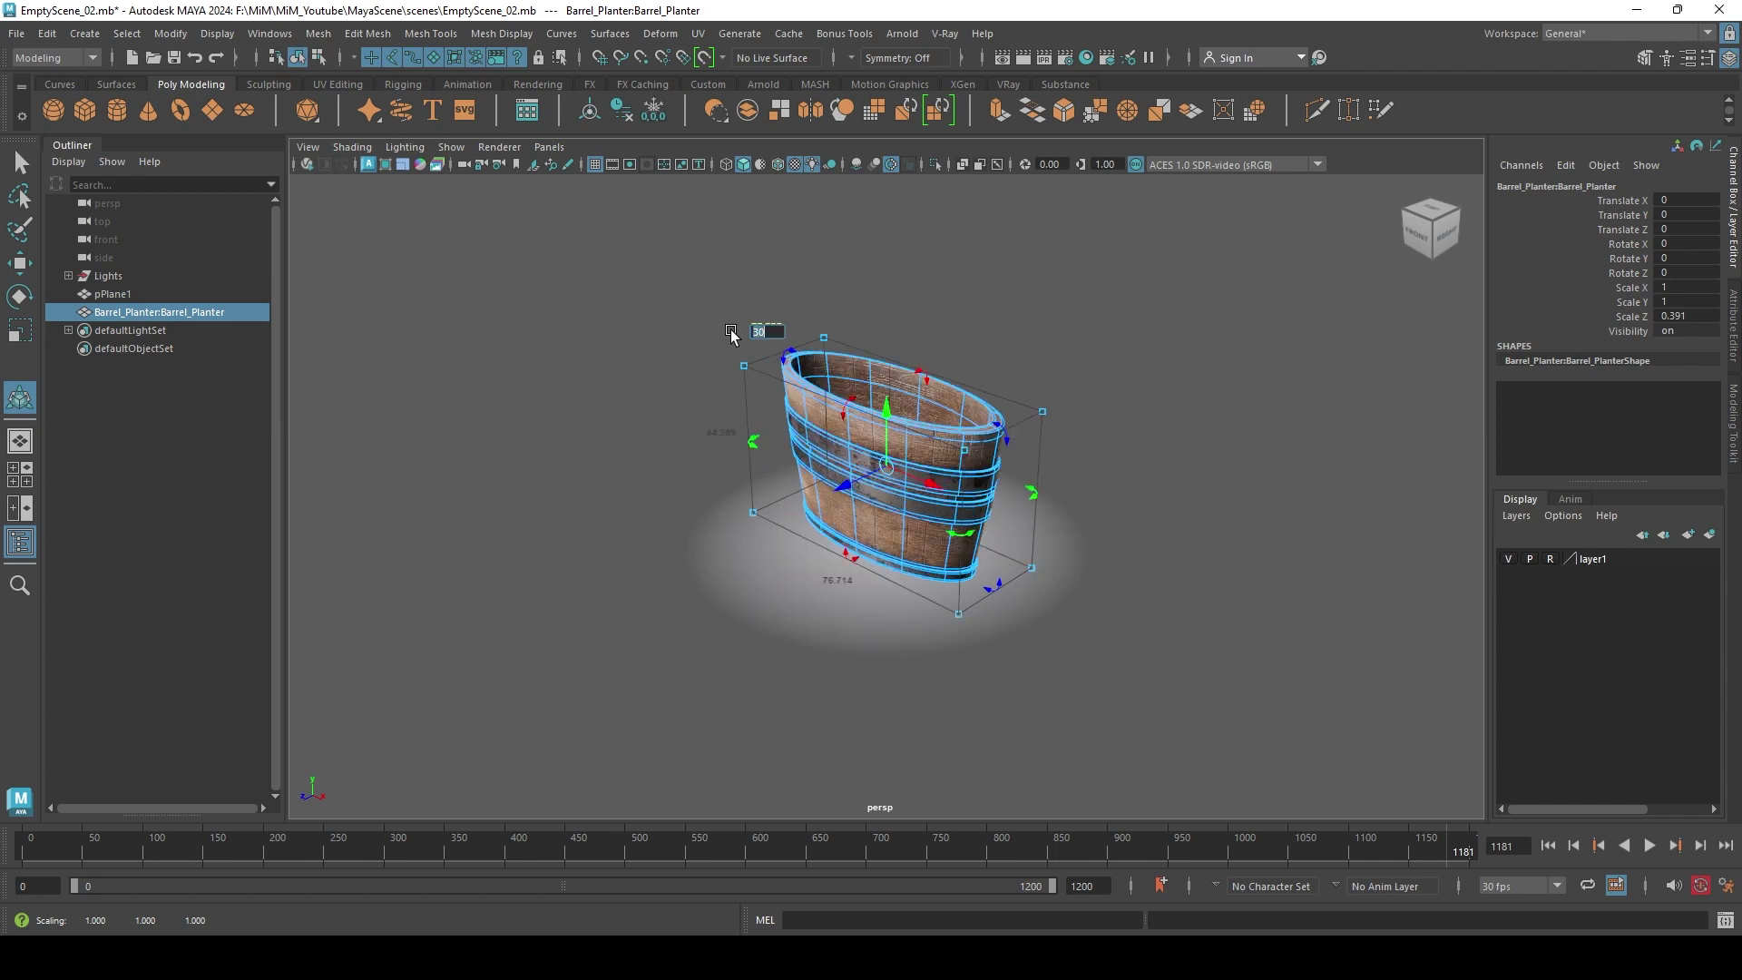
pyautogui.click(720, 437)
pyautogui.write('30')
pyautogui.press('Return')
pyautogui.keyDown('alt'); pyautogui.moveTo(1025, 581); pyautogui.dragTo(998, 603); pyautogui.keyUp('alt')
pyautogui.click(900, 598)
pyautogui.write('30')
pyautogui.press('Return')
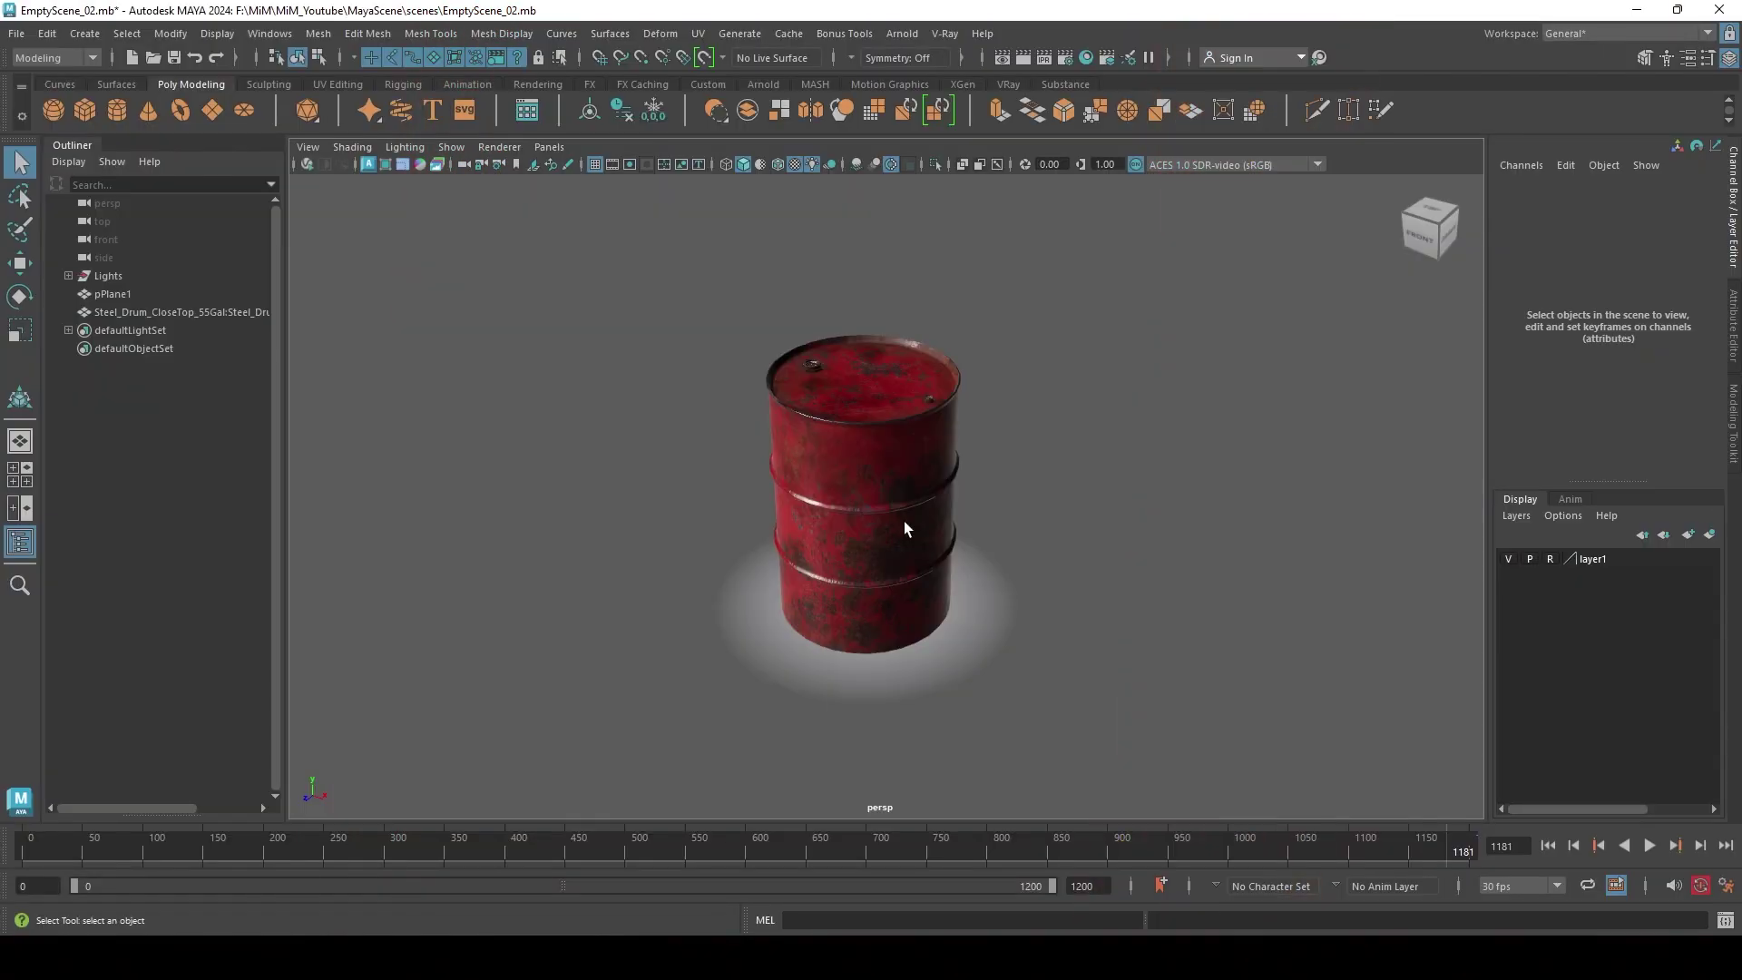
pyautogui.click(904, 521)
pyautogui.moveTo(904, 521); pyautogui.dragTo(658, 508)
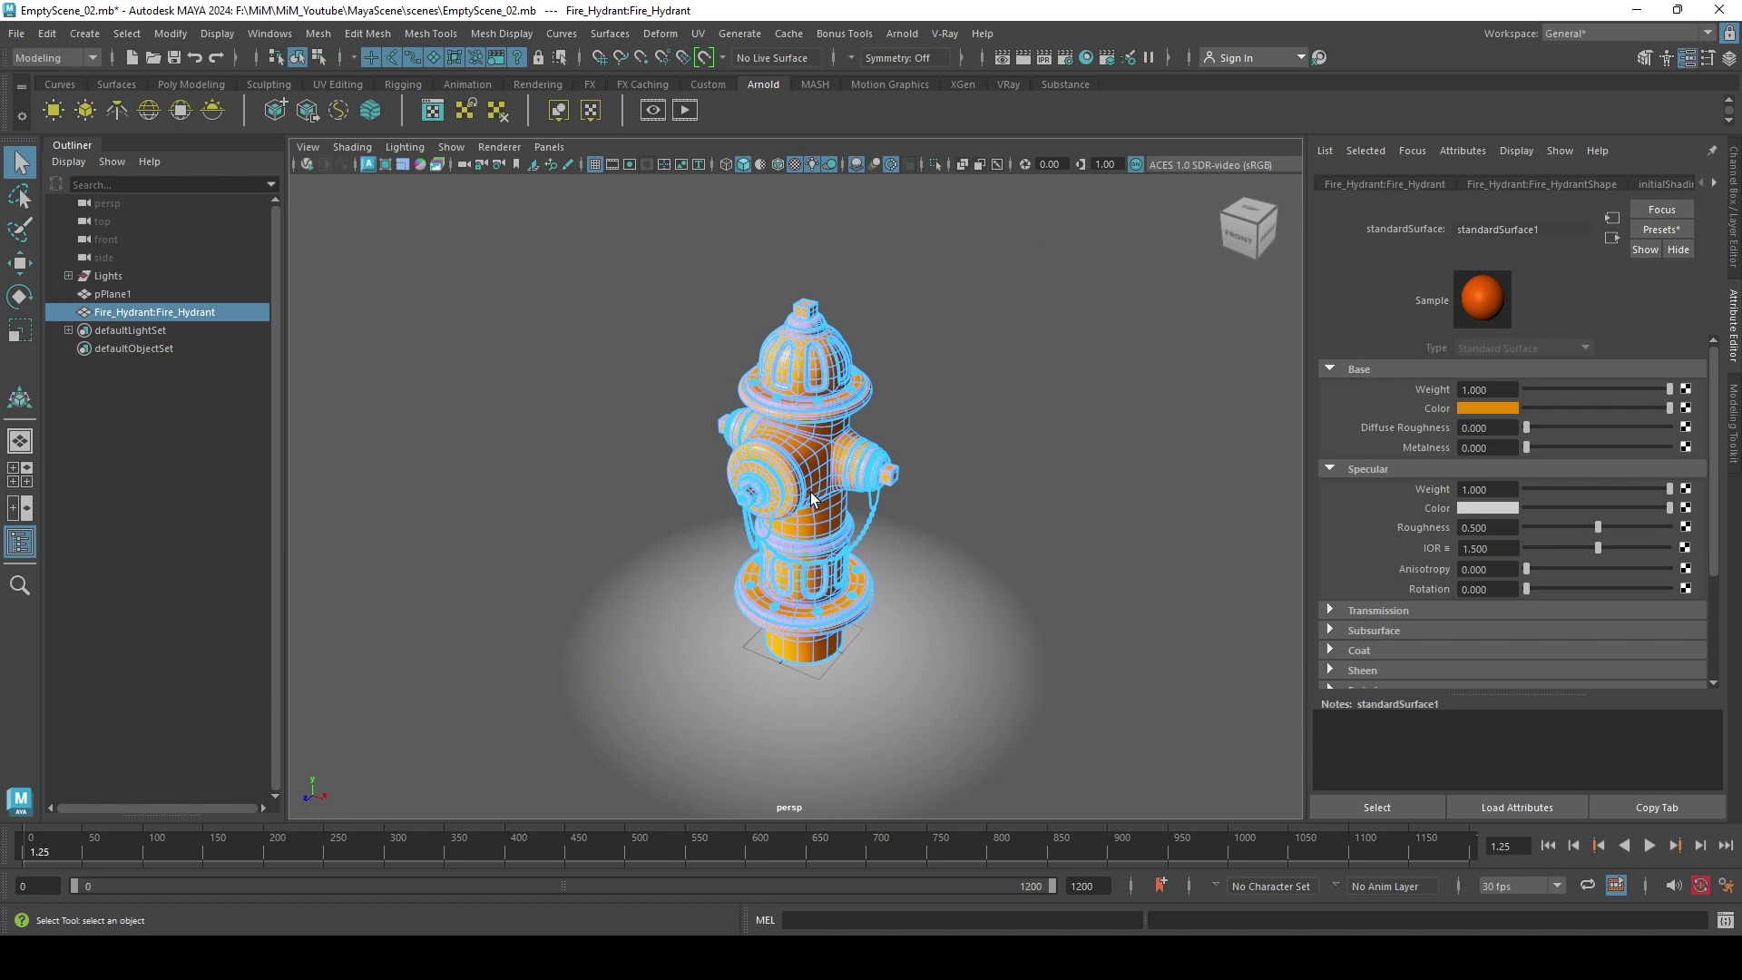
# - Try rotating the fire hydrant freely with the Universal Manipulator's rotation handles, undoing the rotations
pyautogui.hotkey('ctrl', 't')
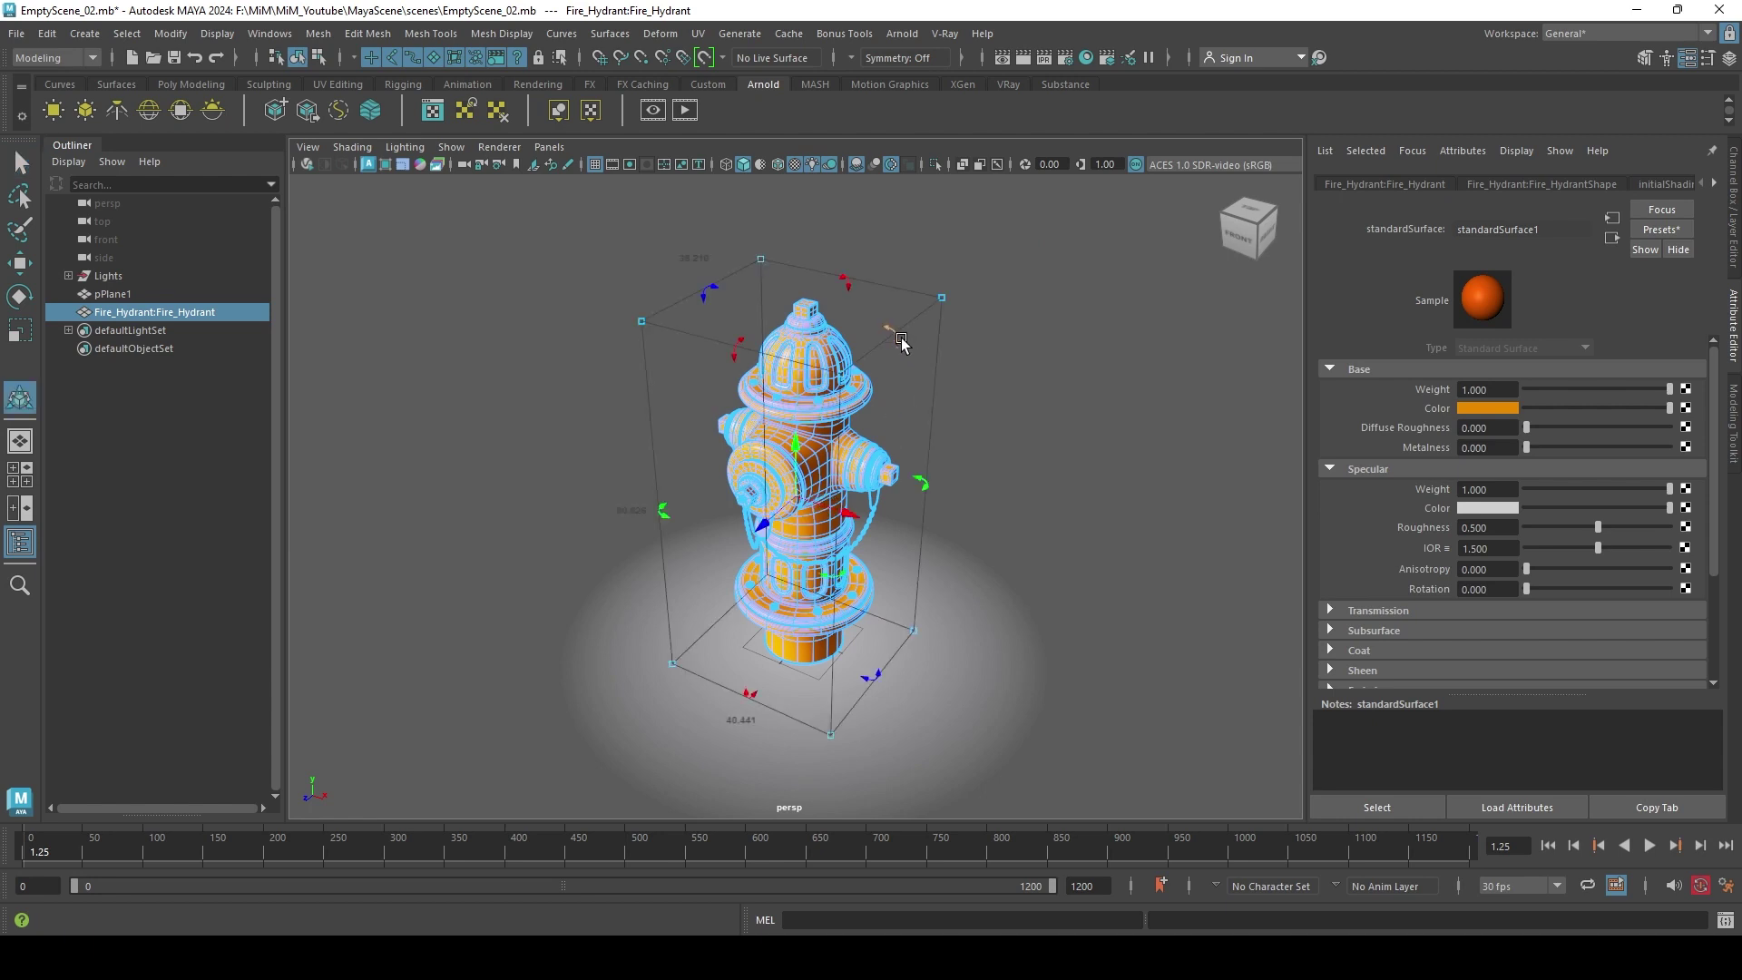
pyautogui.moveTo(901, 340); pyautogui.dragTo(873, 285)
pyautogui.hotkey('ctrl', 'z')
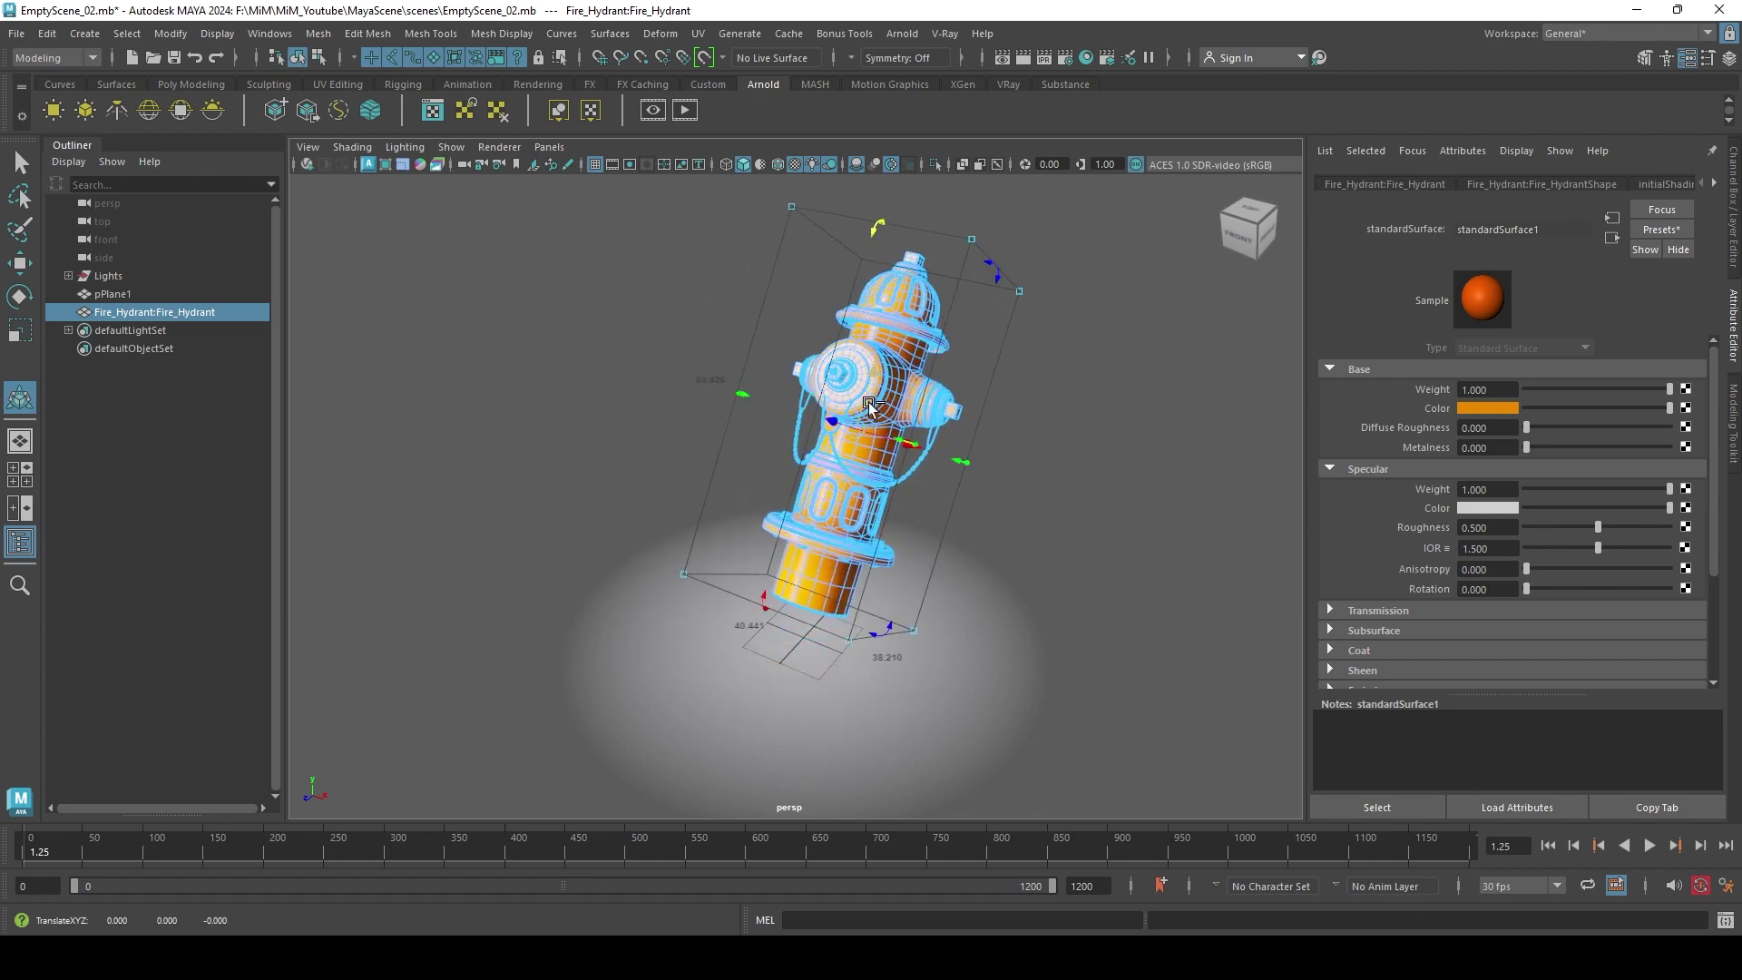
pyautogui.hotkey('ctrl', 'z')
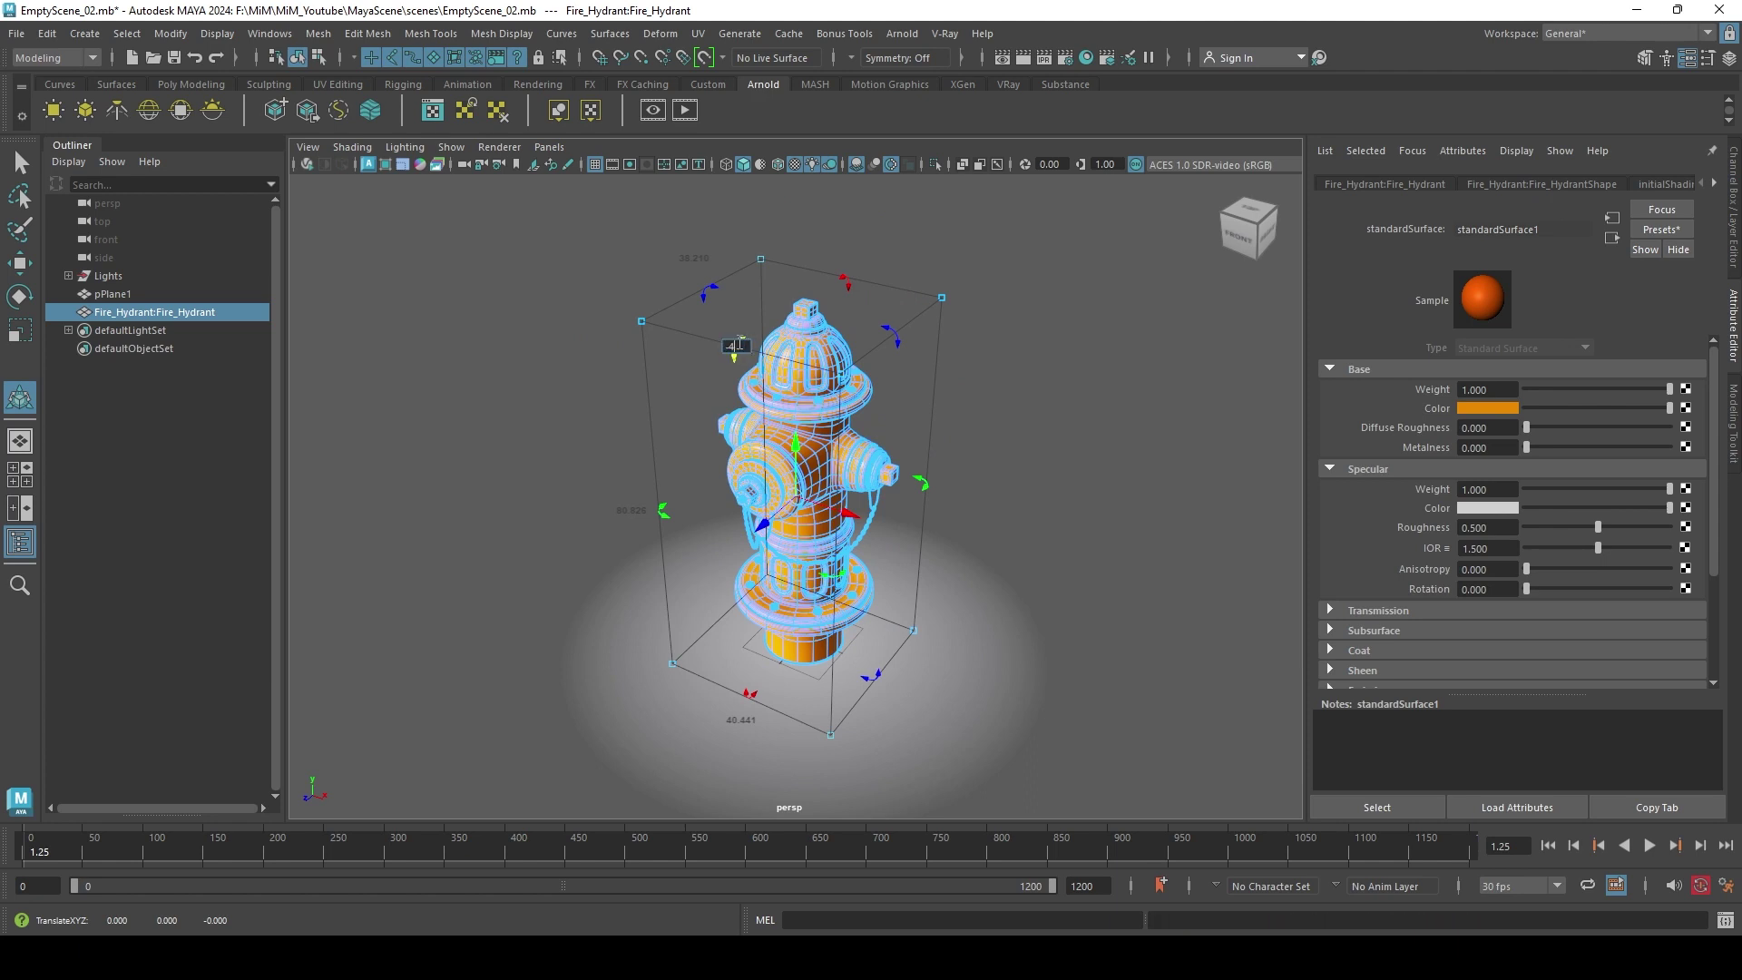
# - Try rotating the fire hydrant by an entered value of 5 and by its side handles, undo each rotation, and deselect it
pyautogui.write('5')
pyautogui.press('Return')
pyautogui.hotkey('ctrl', 'z')
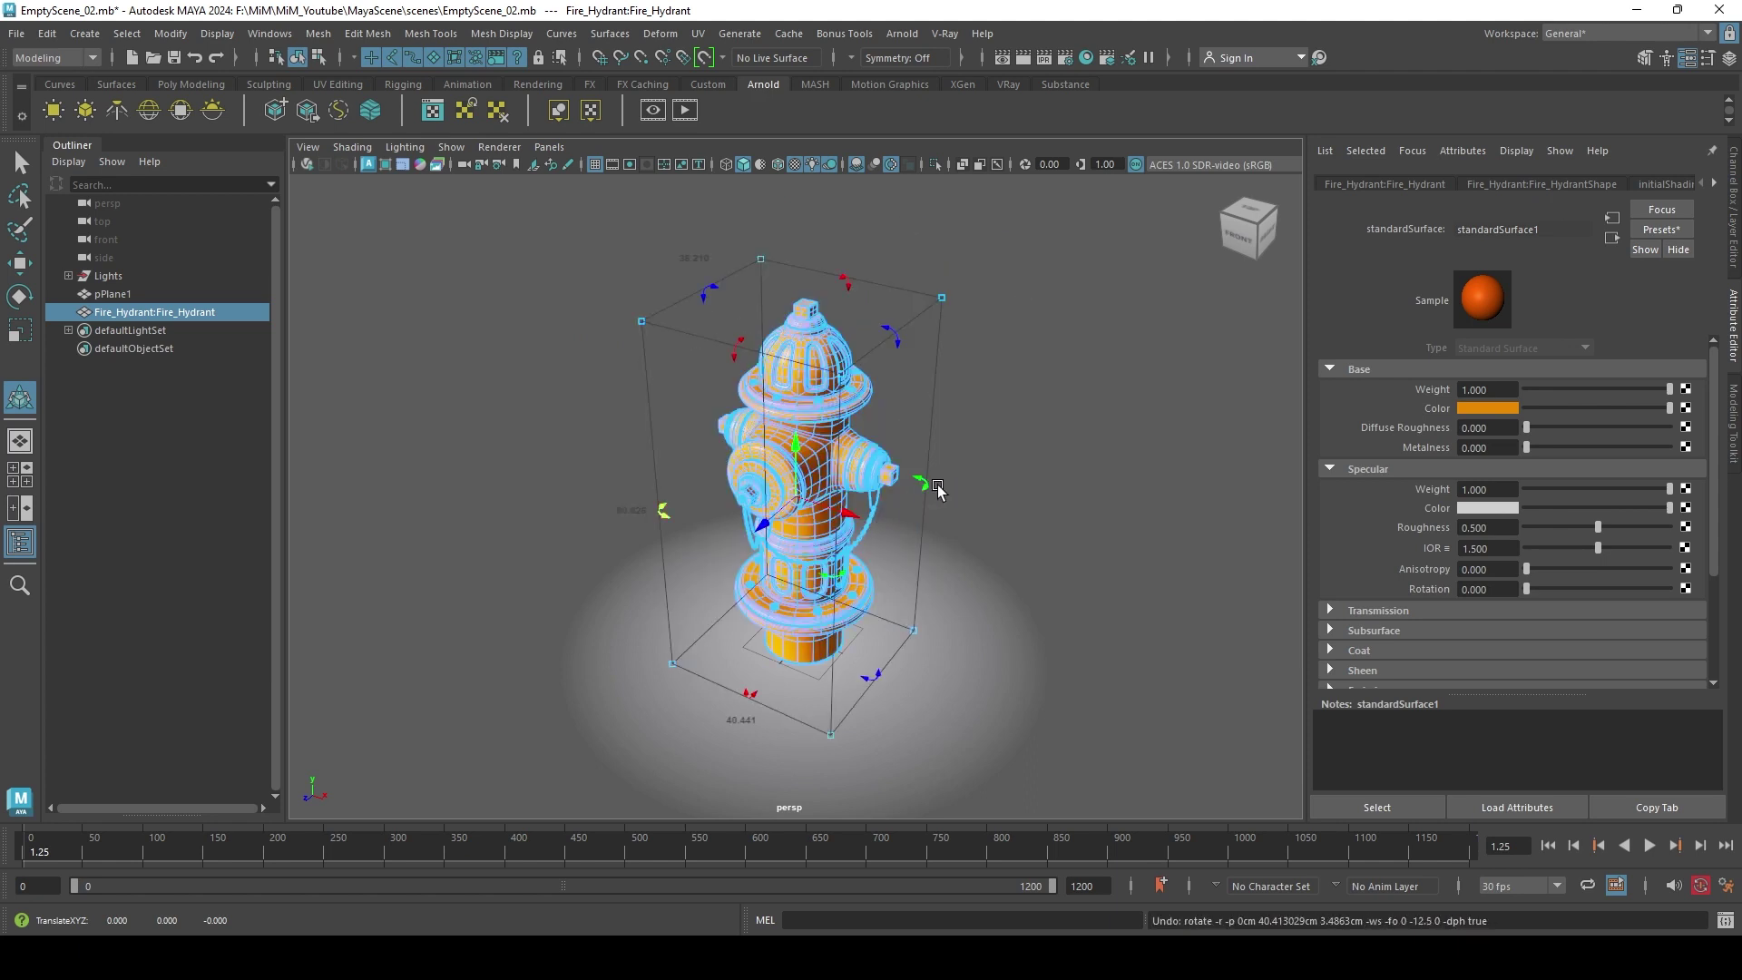
pyautogui.moveTo(887, 345)
pyautogui.mouseDown()
pyautogui.moveTo(917, 311)
pyautogui.moveTo(816, 303)
pyautogui.moveTo(879, 338)
pyautogui.moveTo(922, 311)
pyautogui.moveTo(980, 436)
pyautogui.moveTo(910, 354)
pyautogui.mouseUp()
pyautogui.hotkey('ctrl', 'z')
pyautogui.press('q')
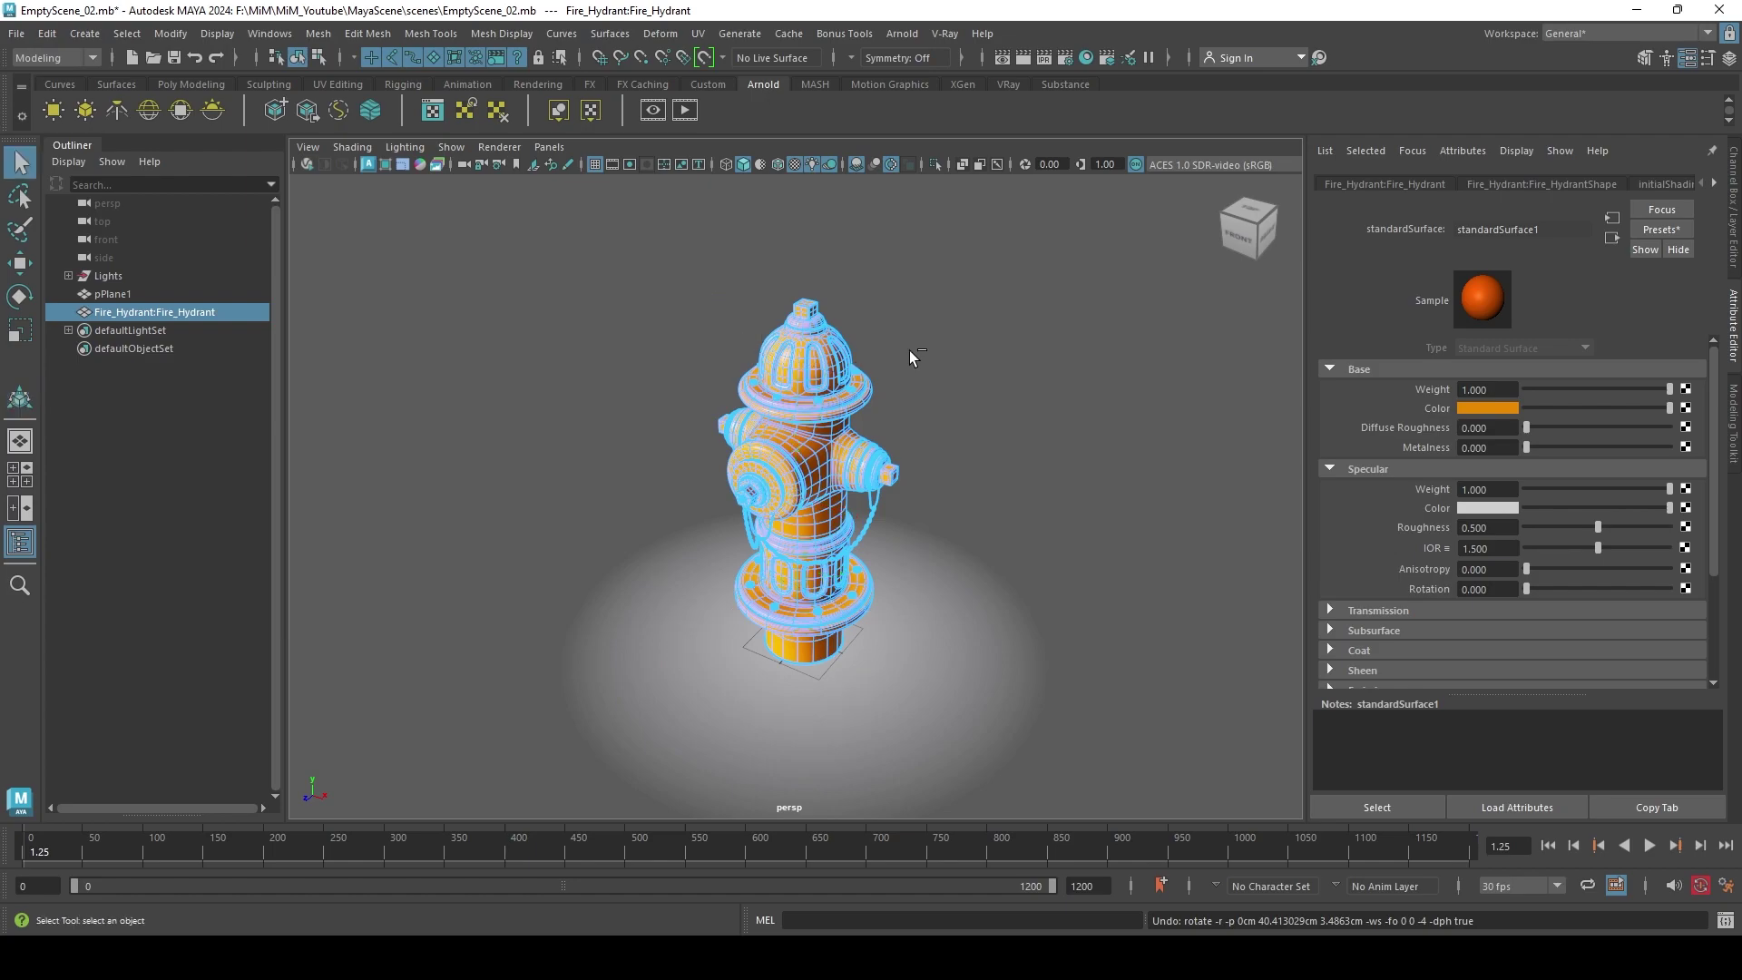
pyautogui.click(909, 350)
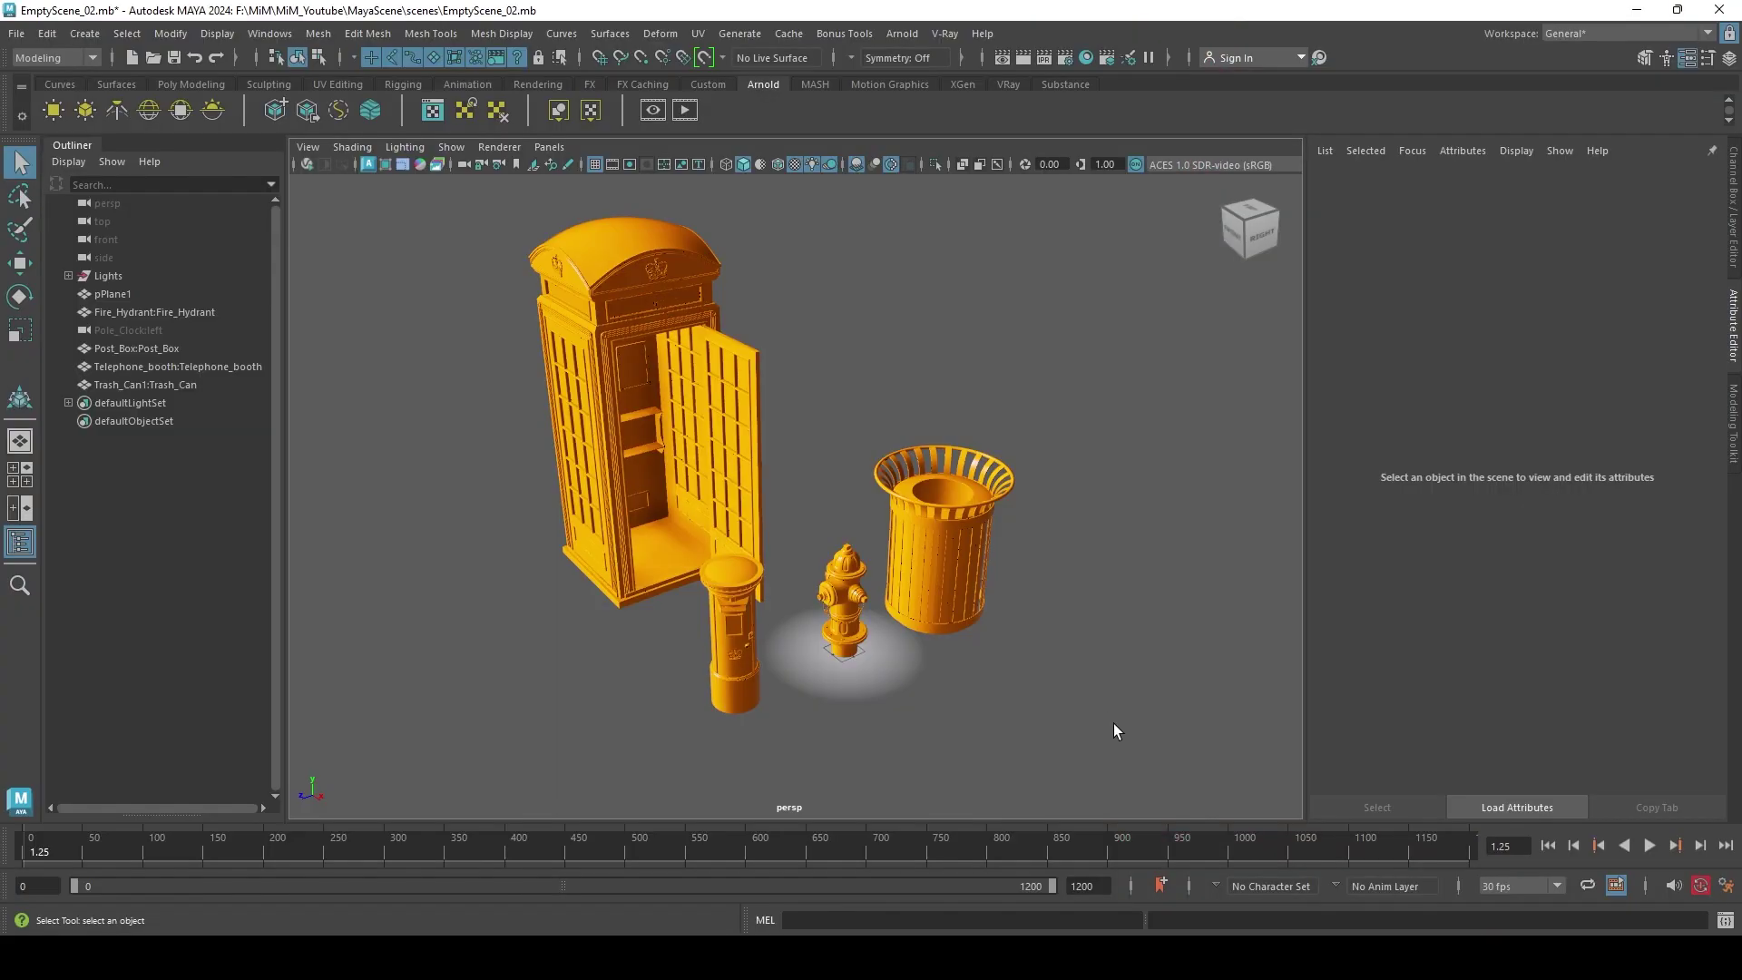
# - Try transforming the hydrant, post box, telephone booth and trash can together with the Universal Manipulator, and undo it
pyautogui.moveTo(1116, 731); pyautogui.dragTo(725, 478)
pyautogui.hotkey('ctrl', 't')
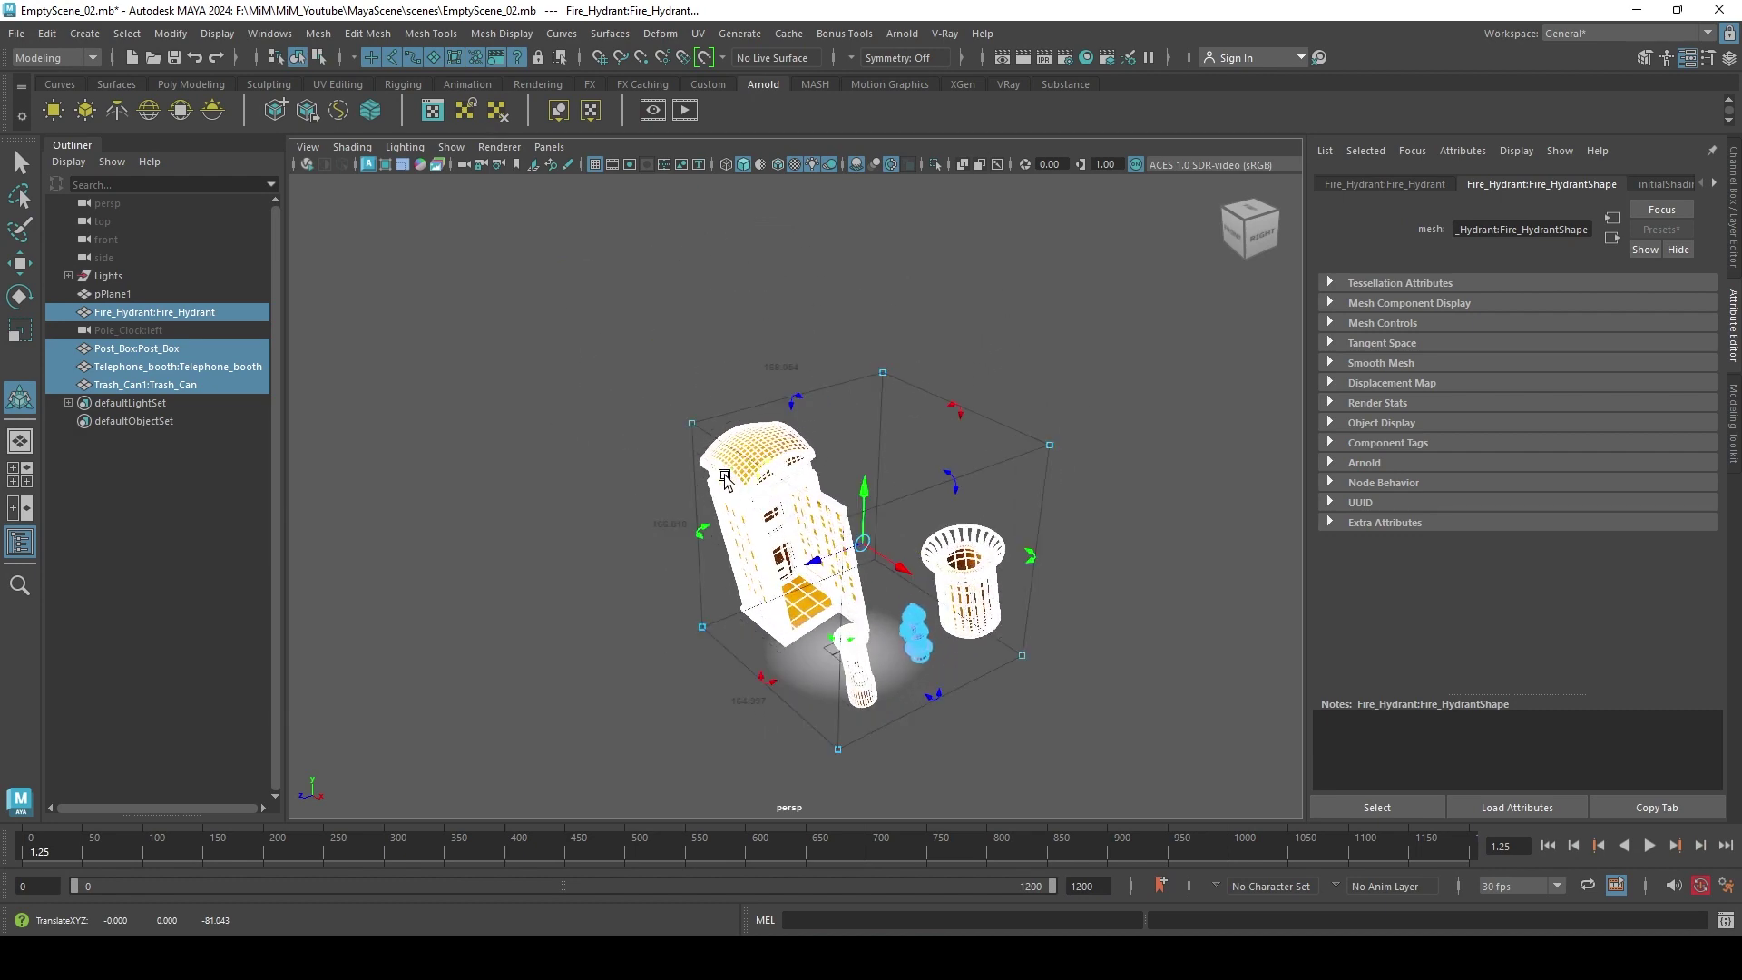
pyautogui.hotkey('ctrl', 'z')
pyautogui.click(634, 427)
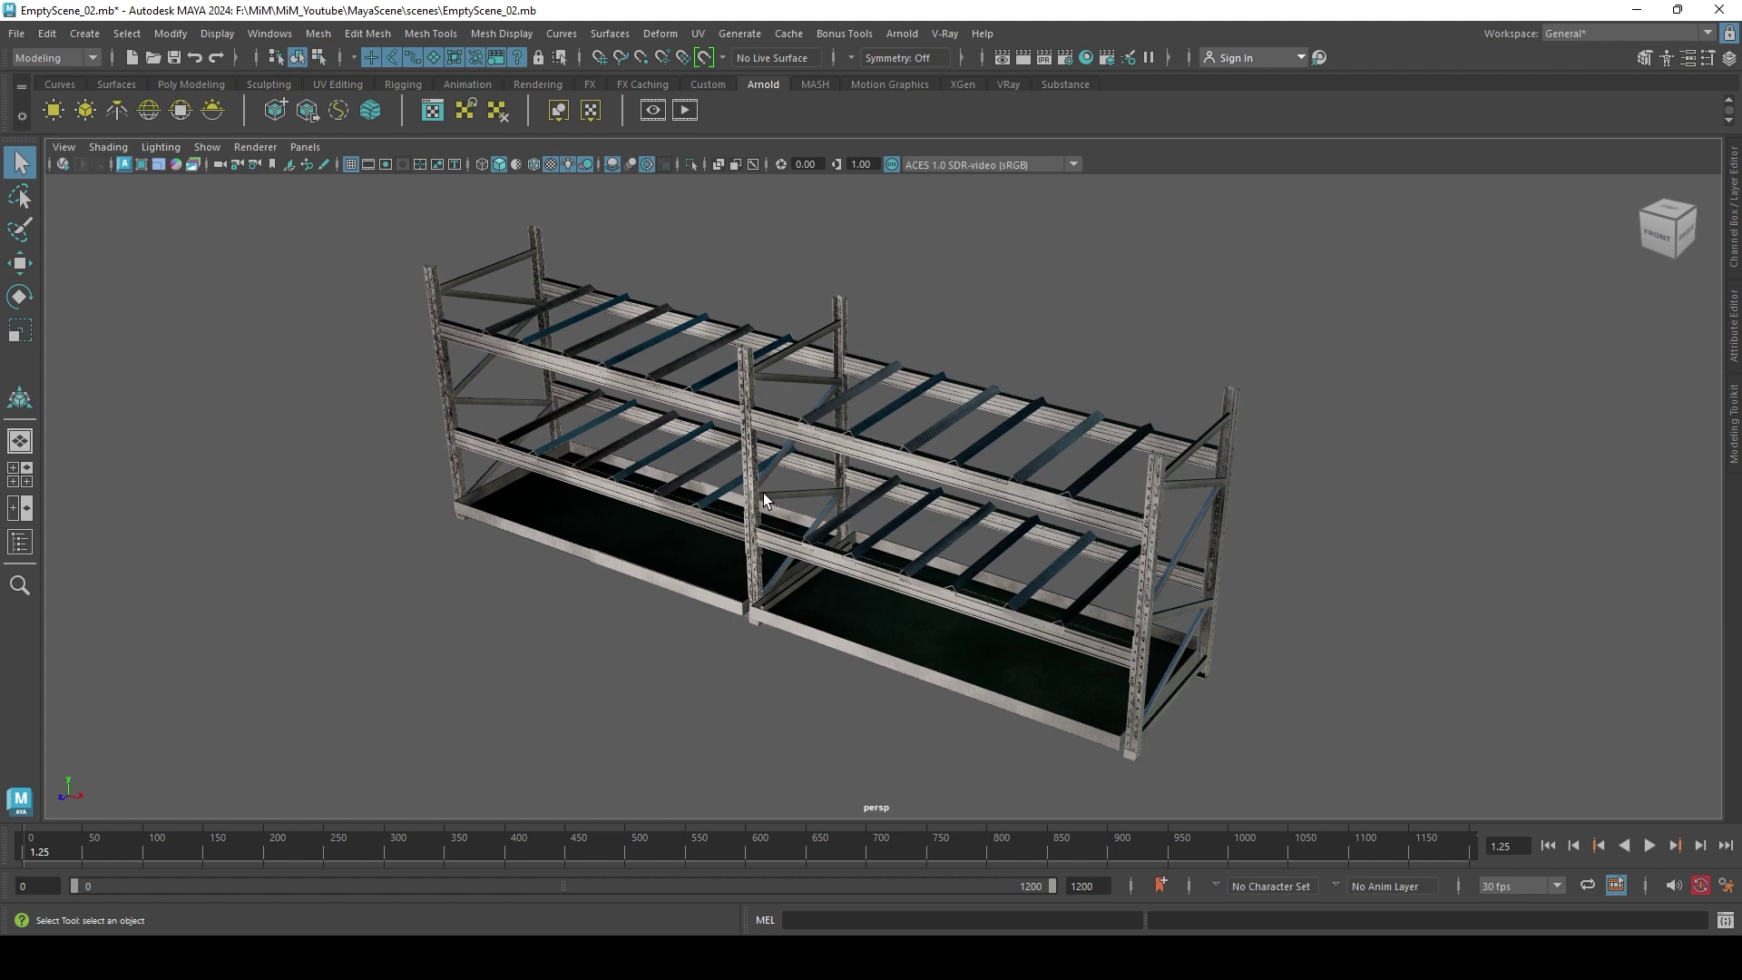
# - Start a Distance Tool measurement with its first point snapped to the top of the storage rack's front upright at the far end
pyautogui.click(85, 32)
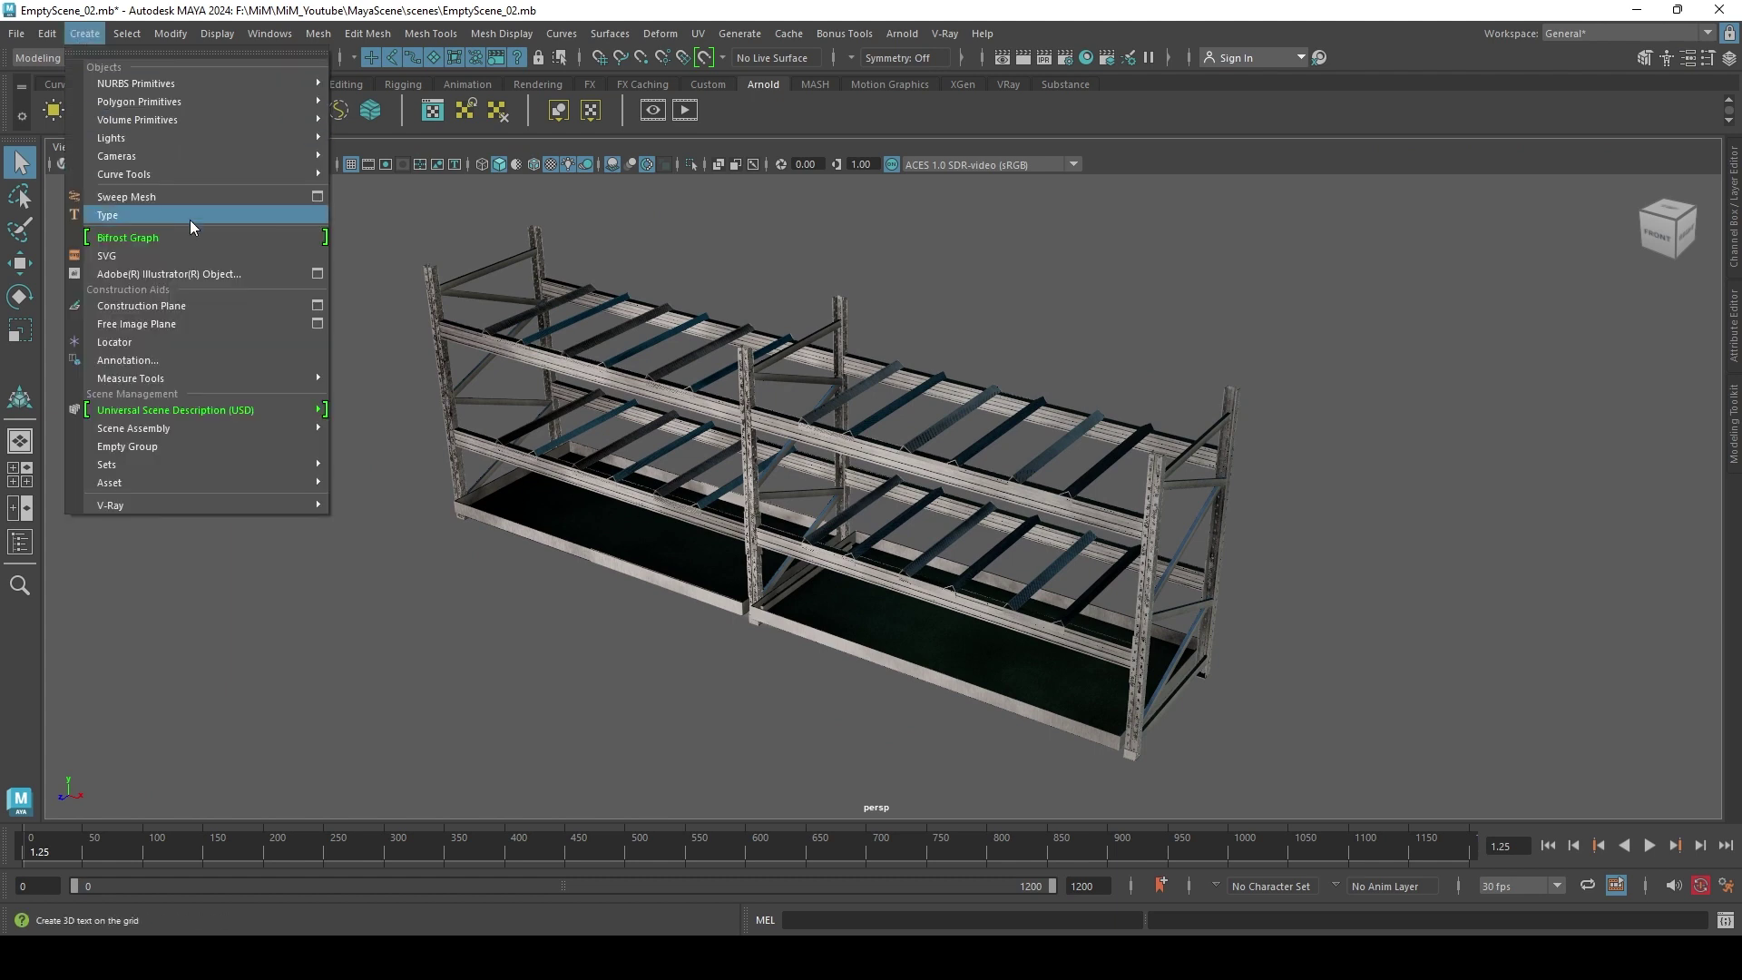
pyautogui.moveTo(309, 375)
pyautogui.click(381, 377)
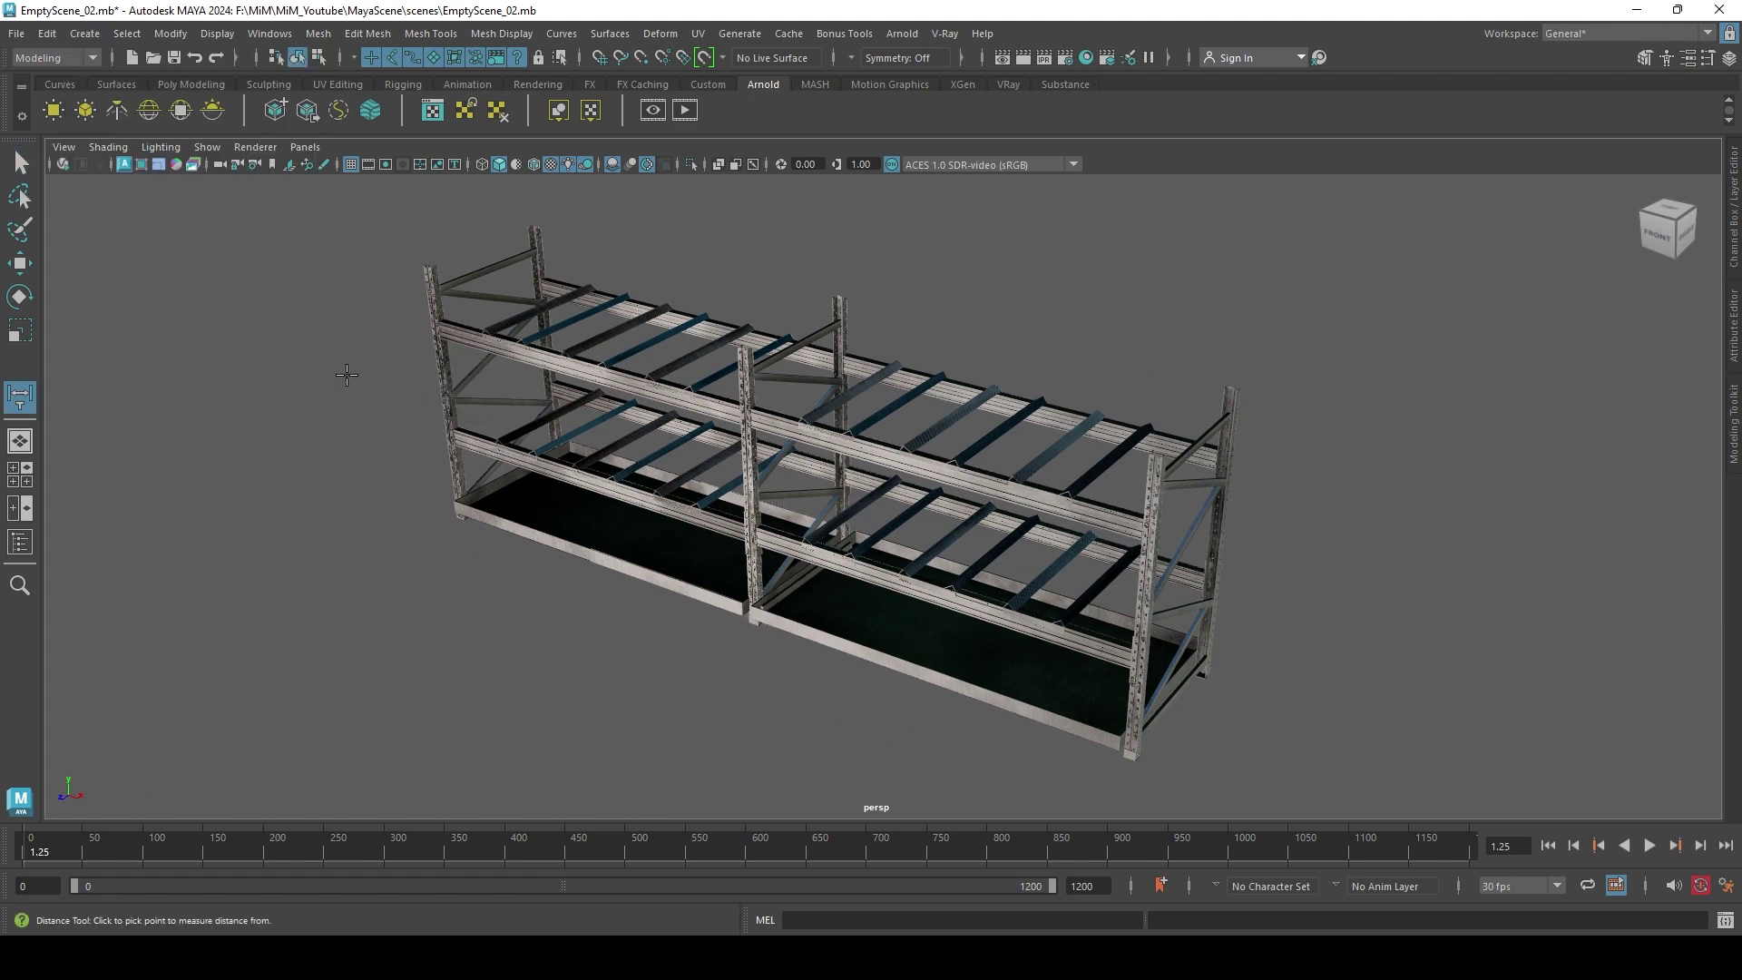
pyautogui.keyDown('alt'); pyautogui.moveTo(355, 338); pyautogui.dragTo(338, 405); pyautogui.keyUp('alt')
pyautogui.keyDown('alt'); pyautogui.moveTo(339, 405); pyautogui.dragTo(918, 517, button='right'); pyautogui.keyUp('alt')
pyautogui.keyDown('alt'); pyautogui.moveTo(917, 517); pyautogui.dragTo(1636, 606, button='middle'); pyautogui.keyUp('alt')
pyautogui.keyDown('alt'); pyautogui.moveTo(1636, 607); pyautogui.dragTo(863, 397); pyautogui.keyUp('alt')
pyautogui.keyDown('alt'); pyautogui.moveTo(863, 396); pyautogui.dragTo(874, 434, button='right'); pyautogui.keyUp('alt')
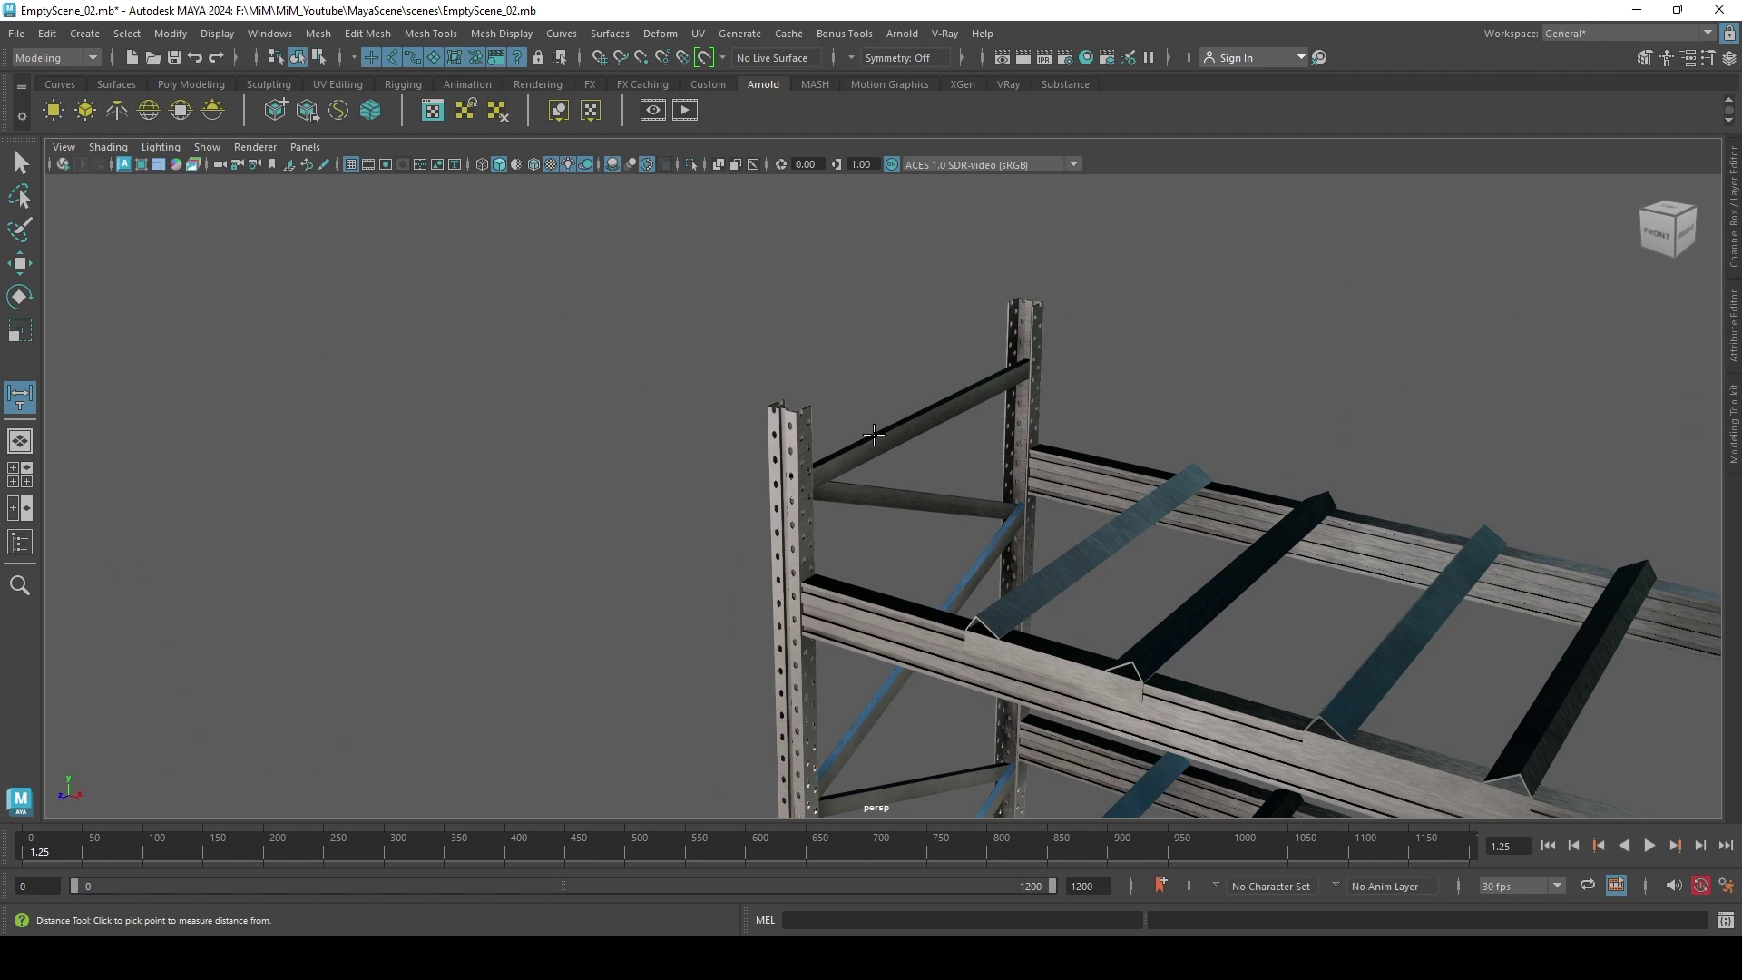
pyautogui.click(768, 405)
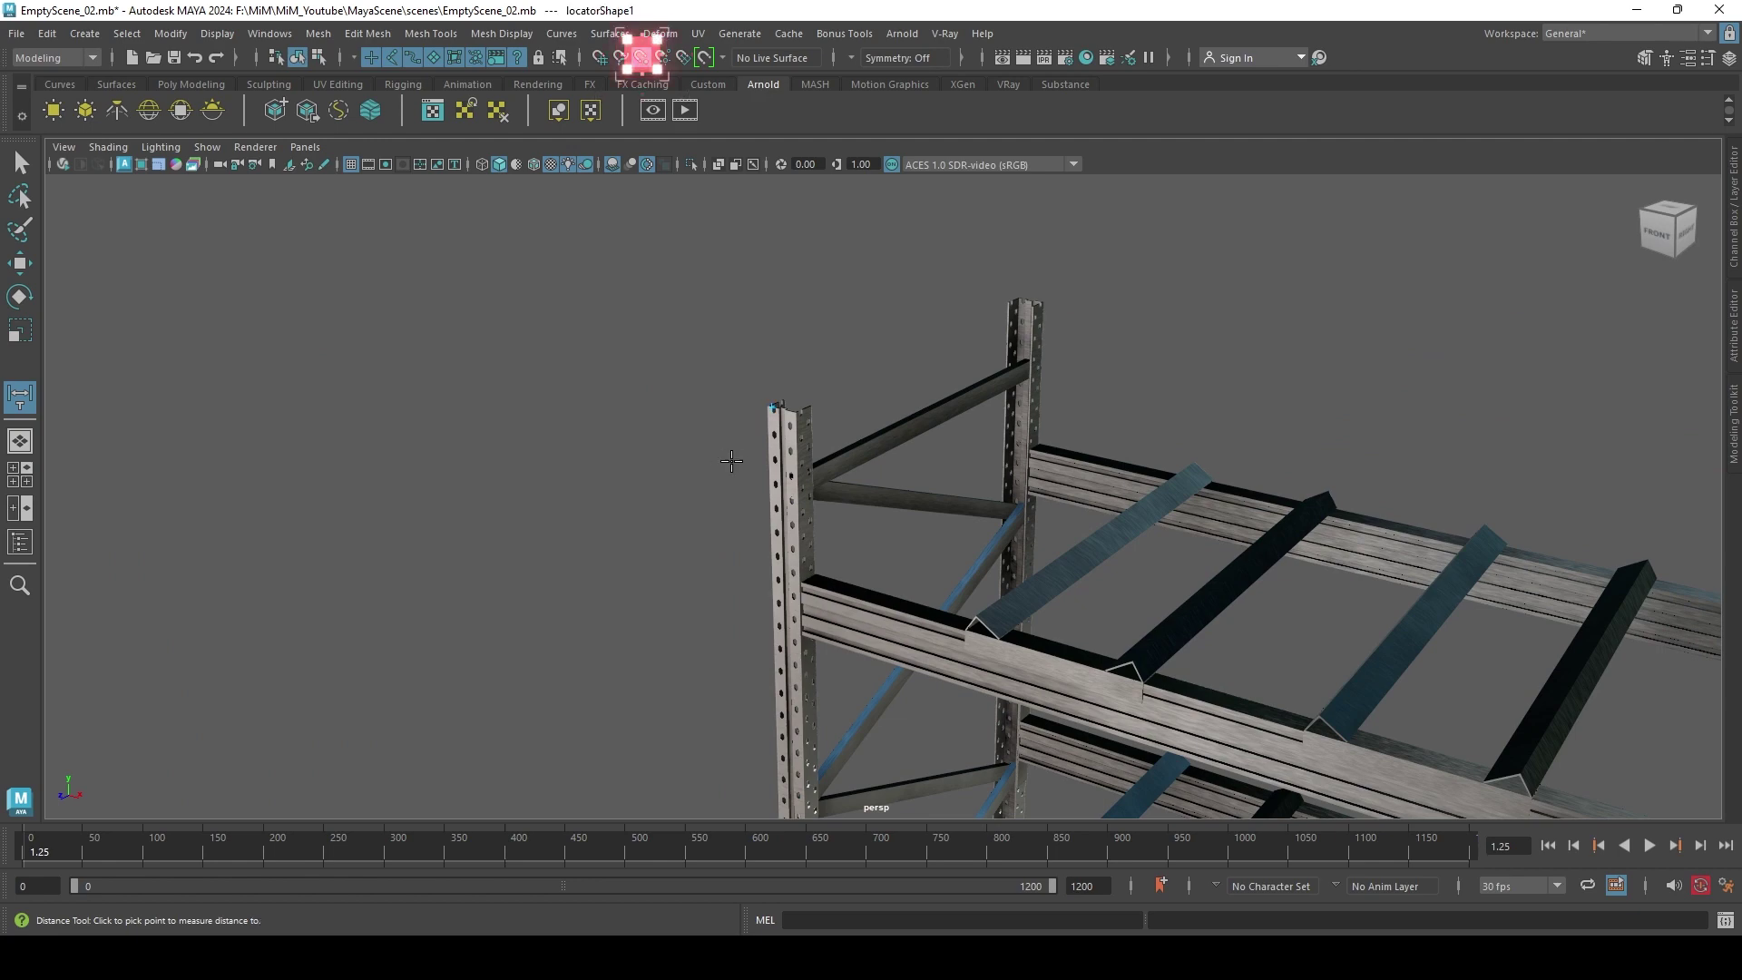
# - Place the measurement's second point on top of the front upright at the rack's opposite end
pyautogui.keyDown('alt'); pyautogui.moveTo(869, 461); pyautogui.dragTo(780, 472, button='right'); pyautogui.keyUp('alt')
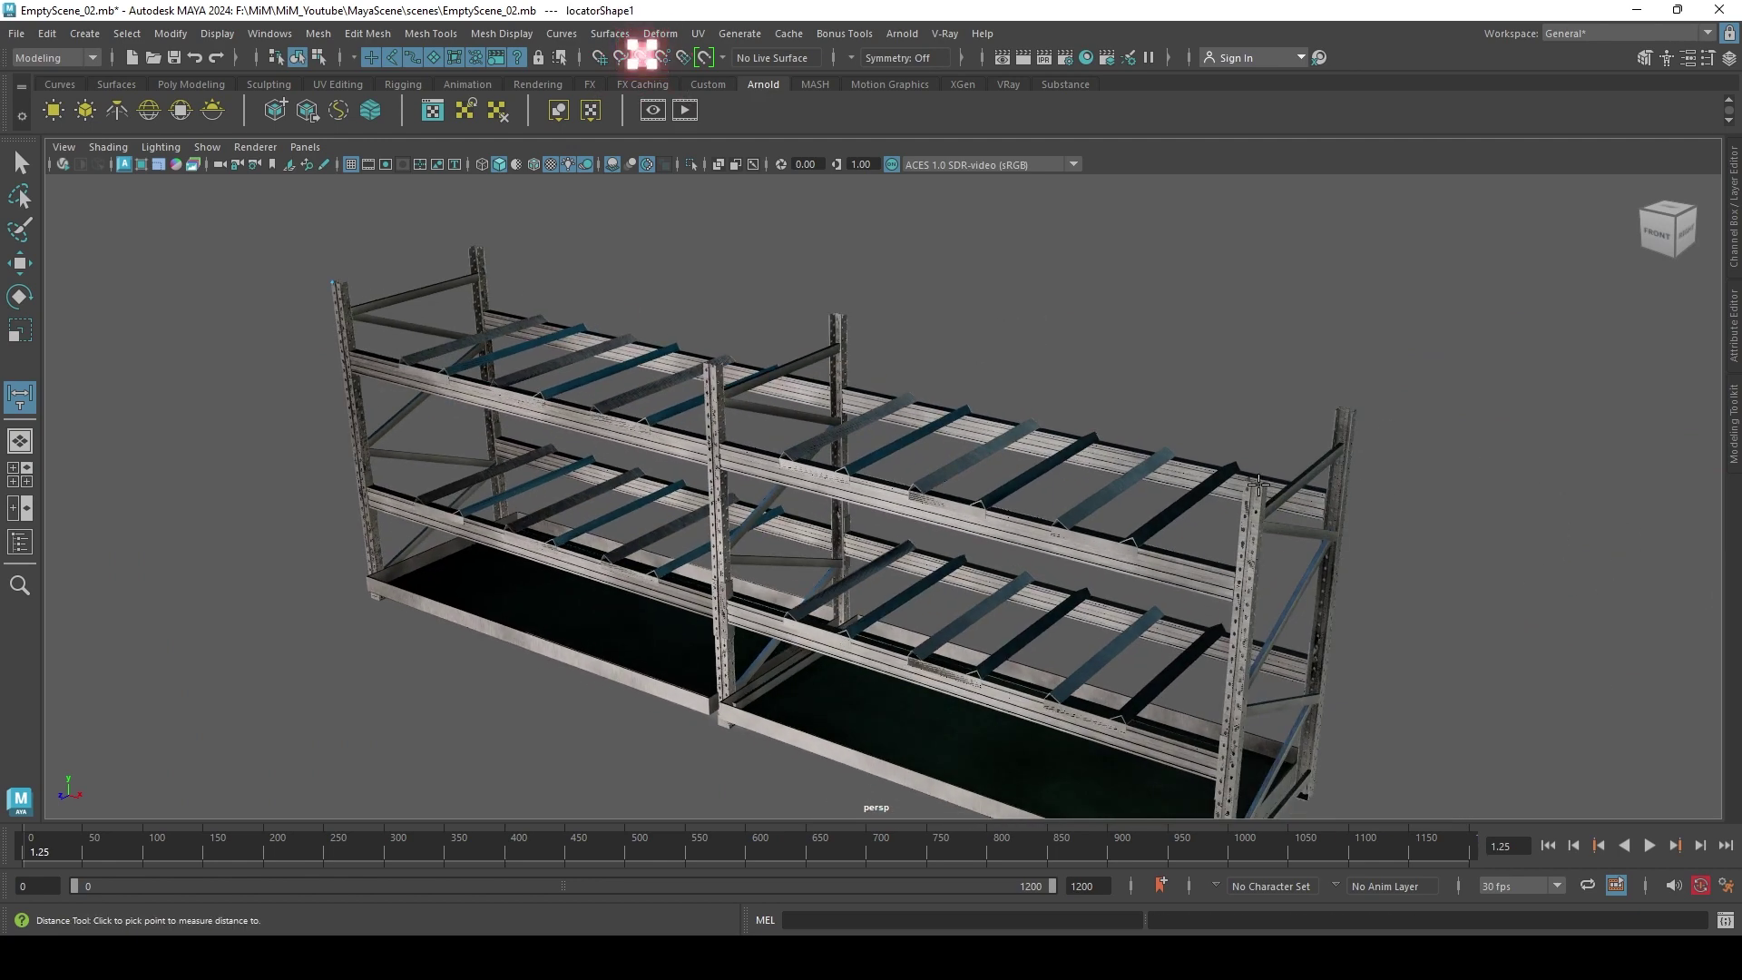
pyautogui.click(1262, 515)
pyautogui.press('w')
pyautogui.keyDown('alt'); pyautogui.moveTo(1022, 546); pyautogui.dragTo(1229, 460); pyautogui.keyUp('alt')
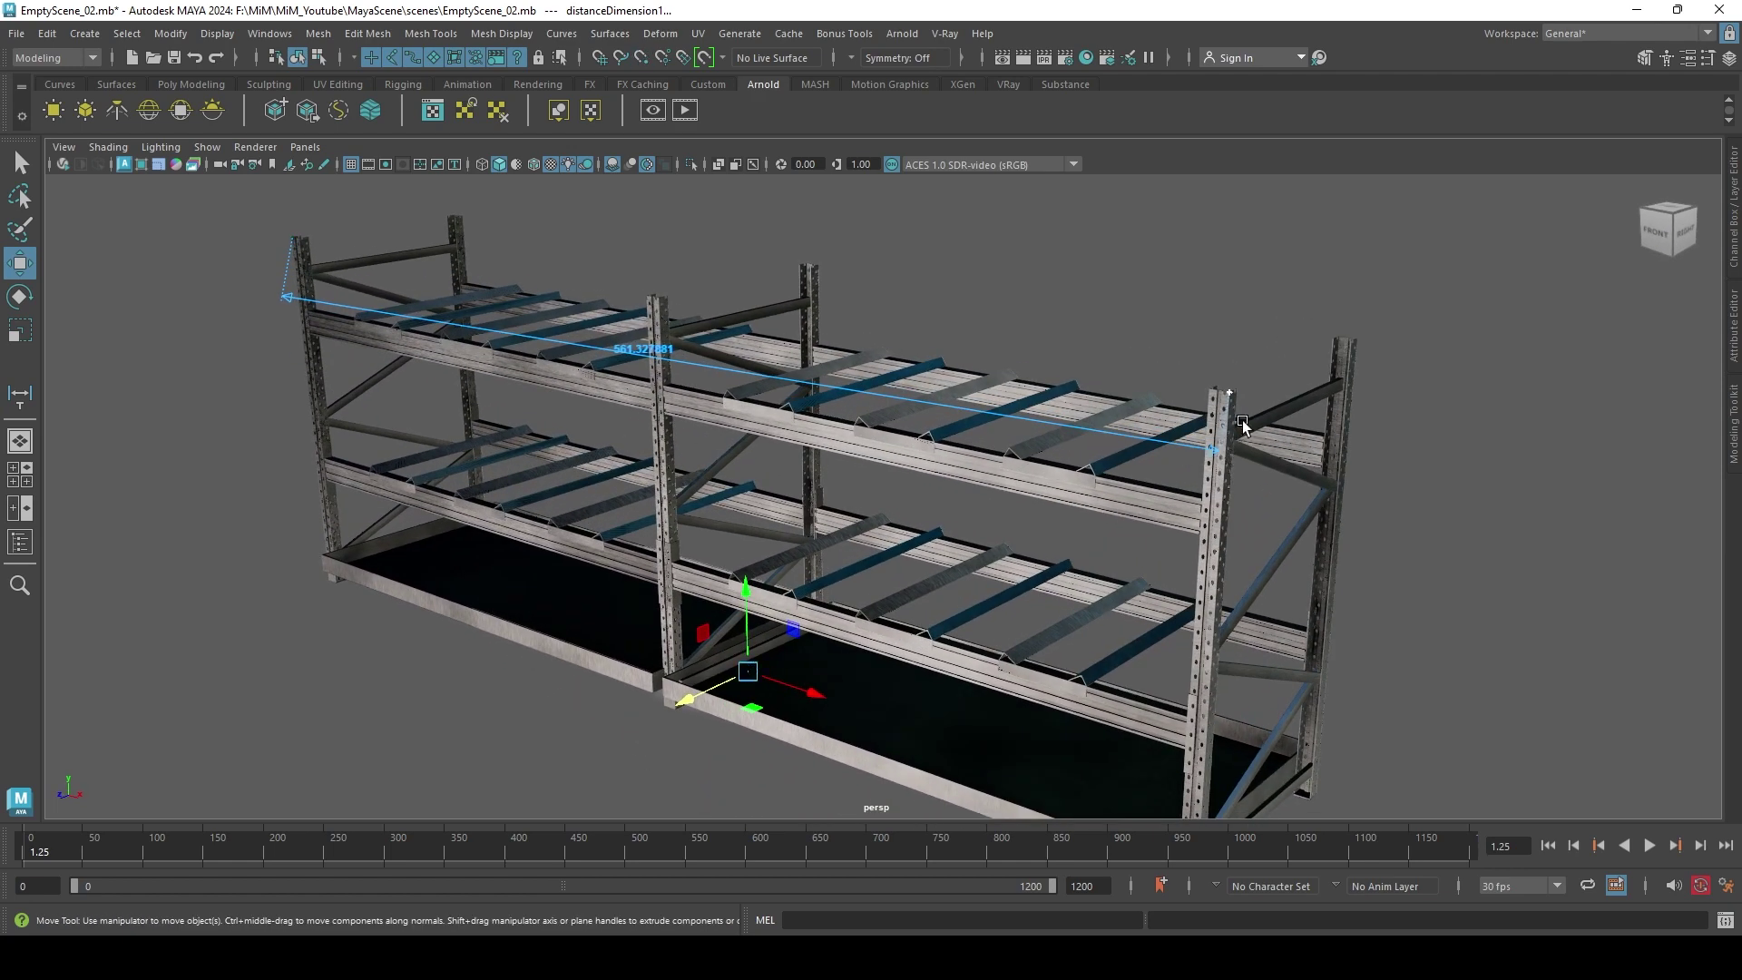
# - Move the second locator, snapped to the rear upright beside the first point, to measure the rack's depth
pyautogui.click(1232, 396)
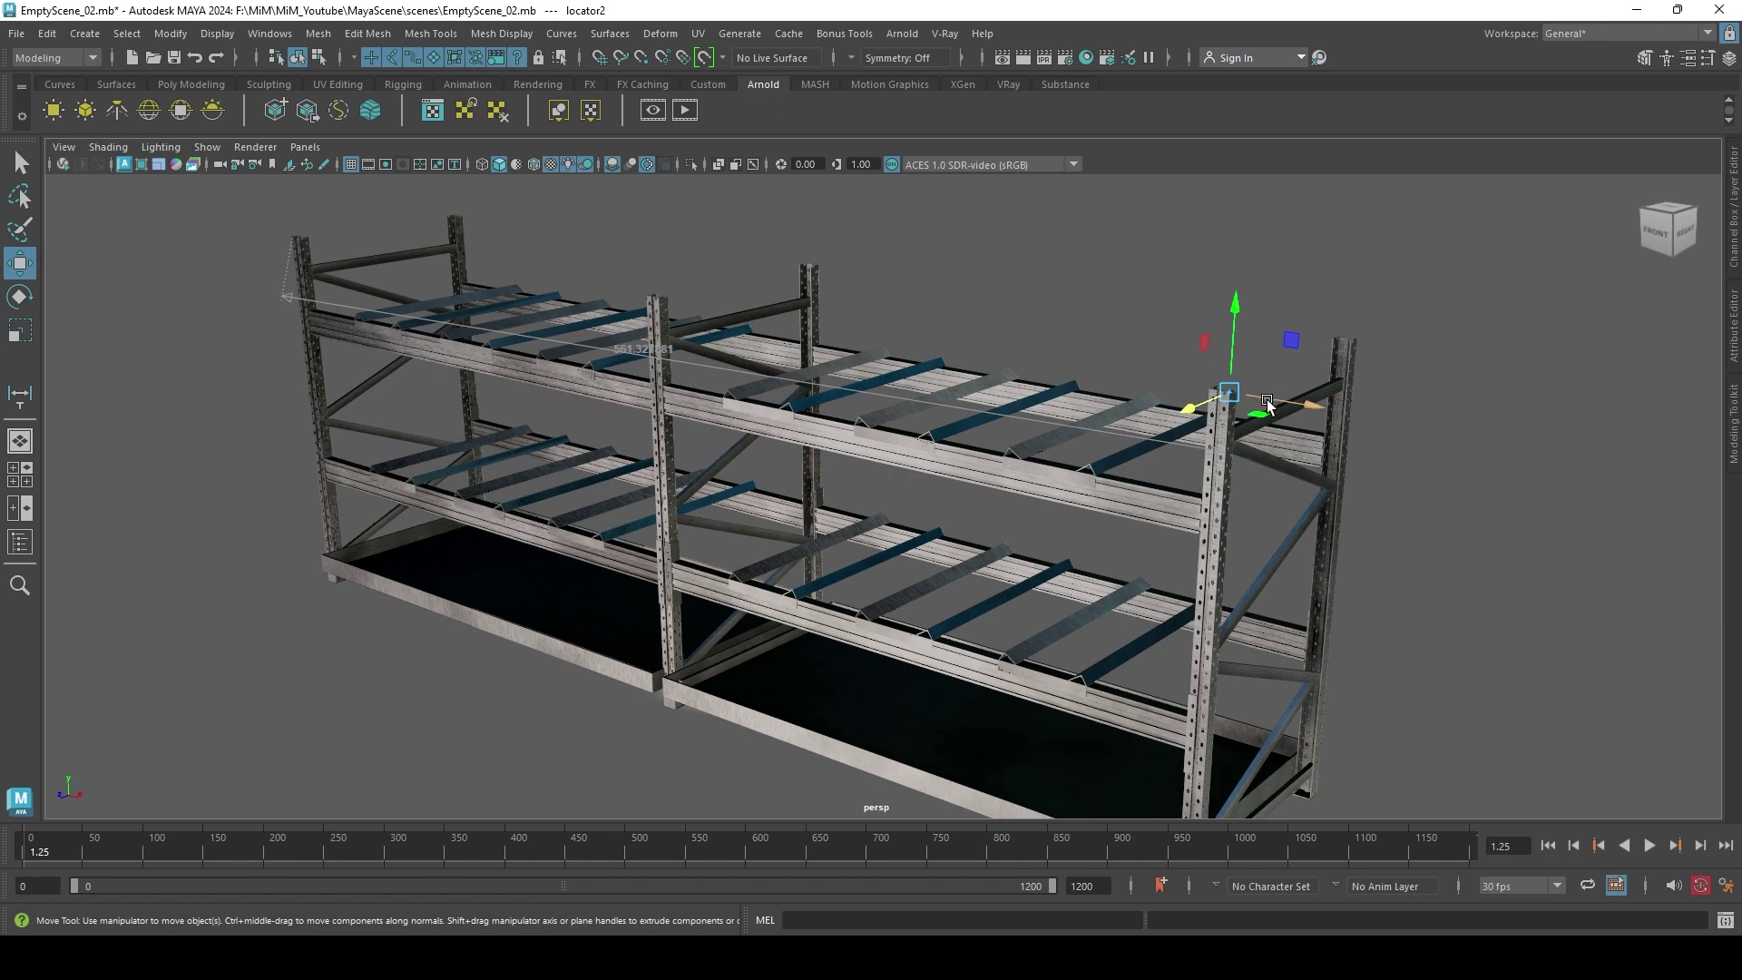
pyautogui.moveTo(1267, 404); pyautogui.dragTo(469, 193)
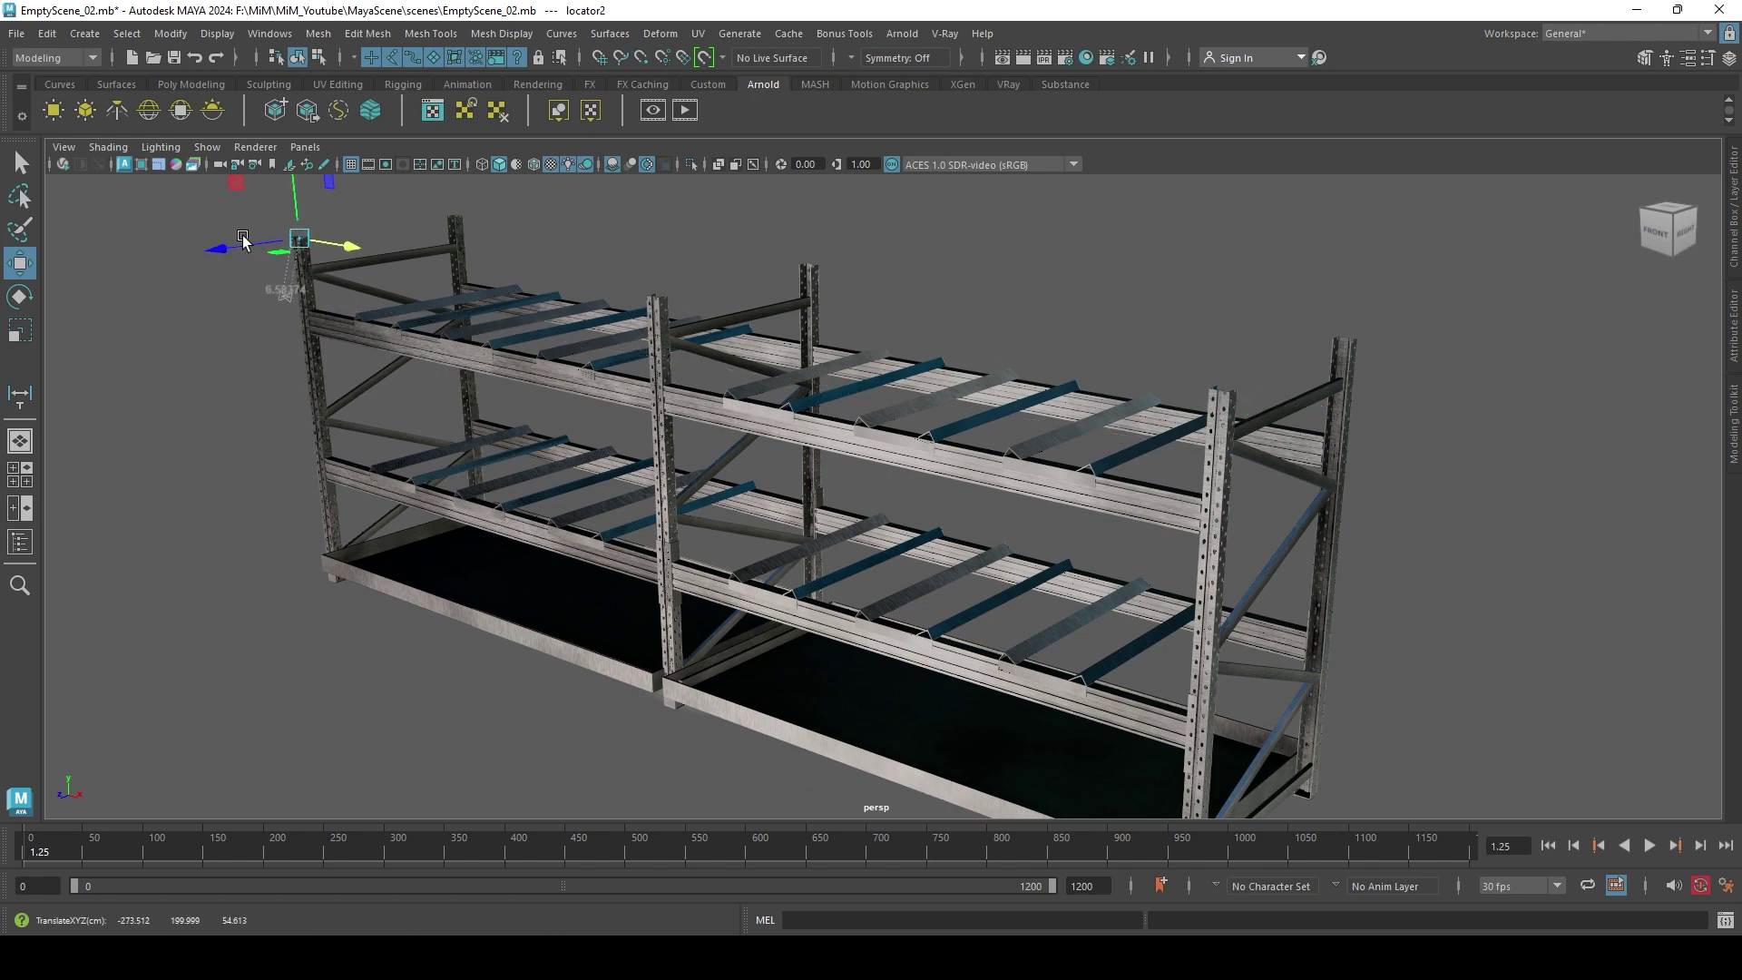
pyautogui.moveTo(317, 242); pyautogui.dragTo(454, 210)
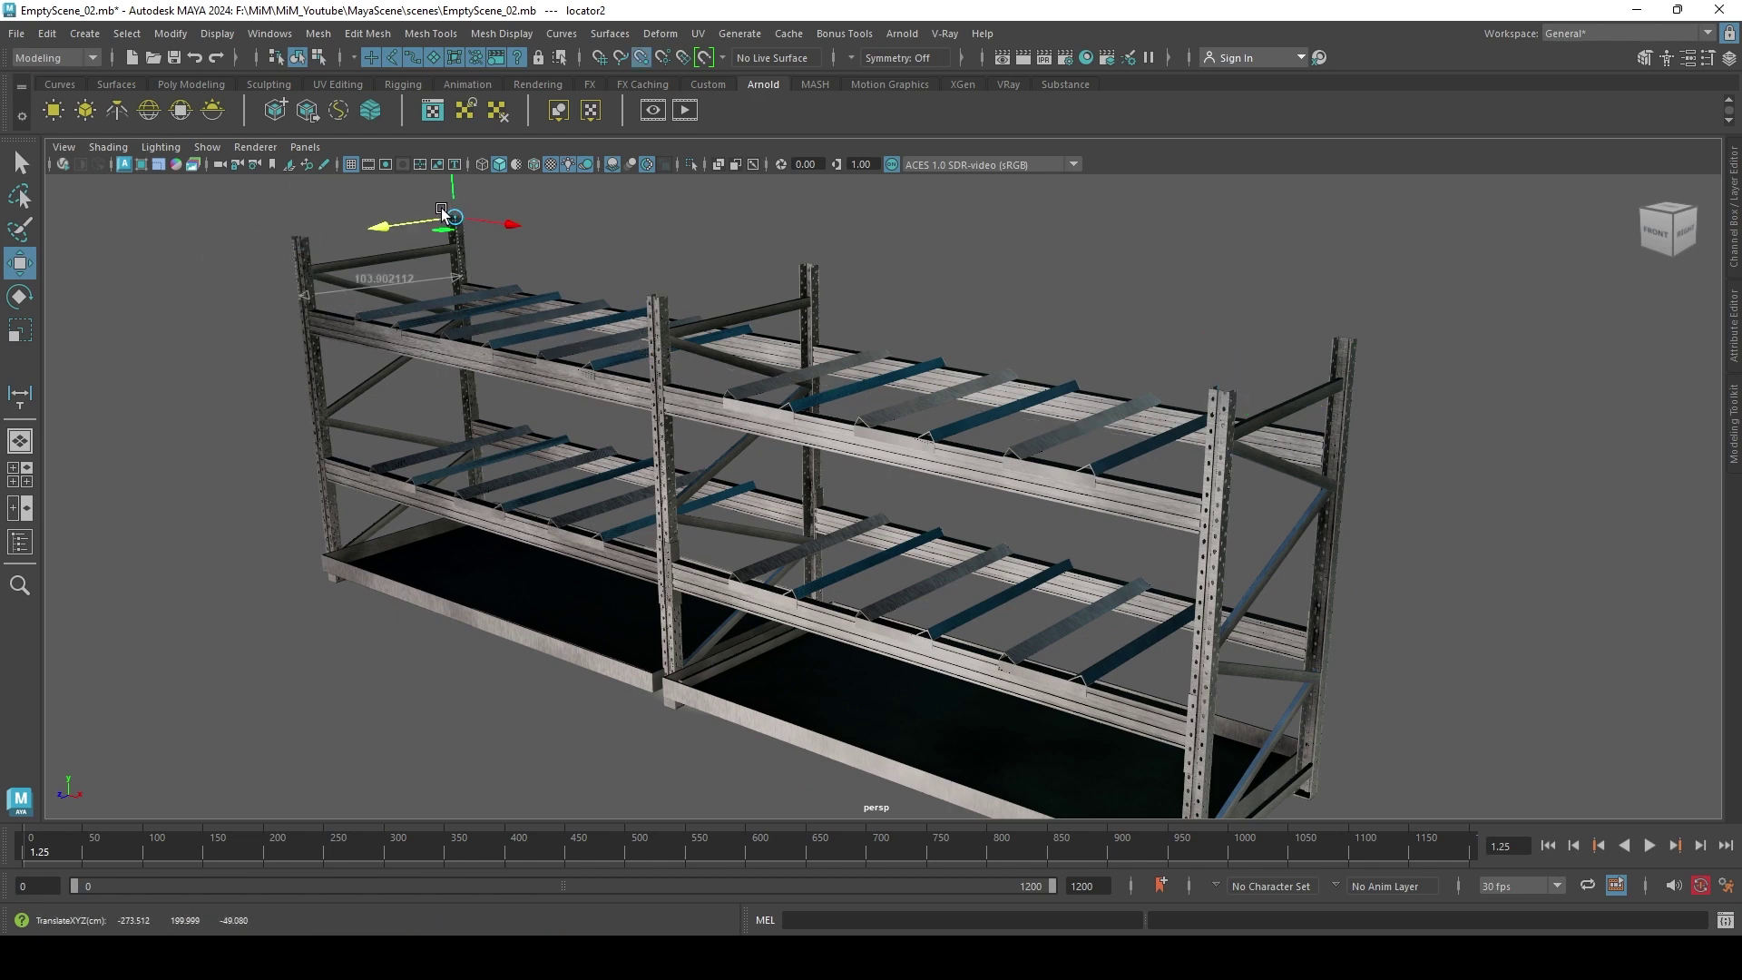
# - Select the distance dimension between the end uprights and examine it against the whole rack
pyautogui.keyDown('alt'); pyautogui.moveTo(439, 339); pyautogui.dragTo(490, 372); pyautogui.keyUp('alt')
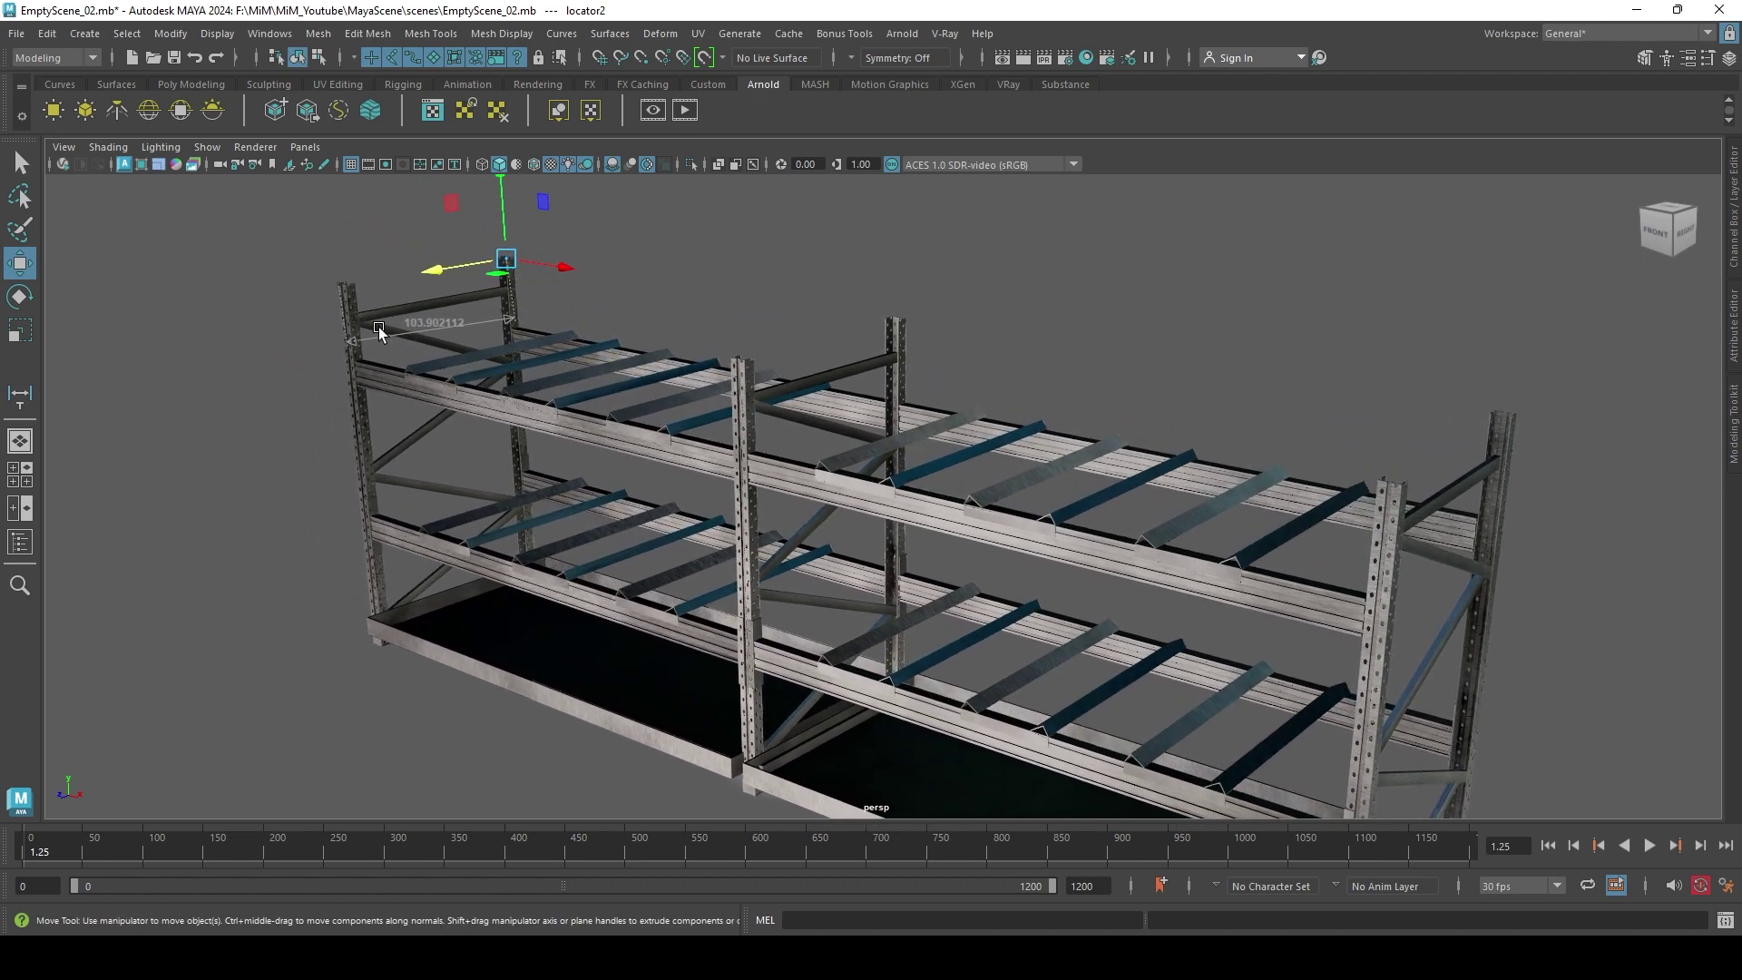
pyautogui.click(422, 328)
pyautogui.press('q')
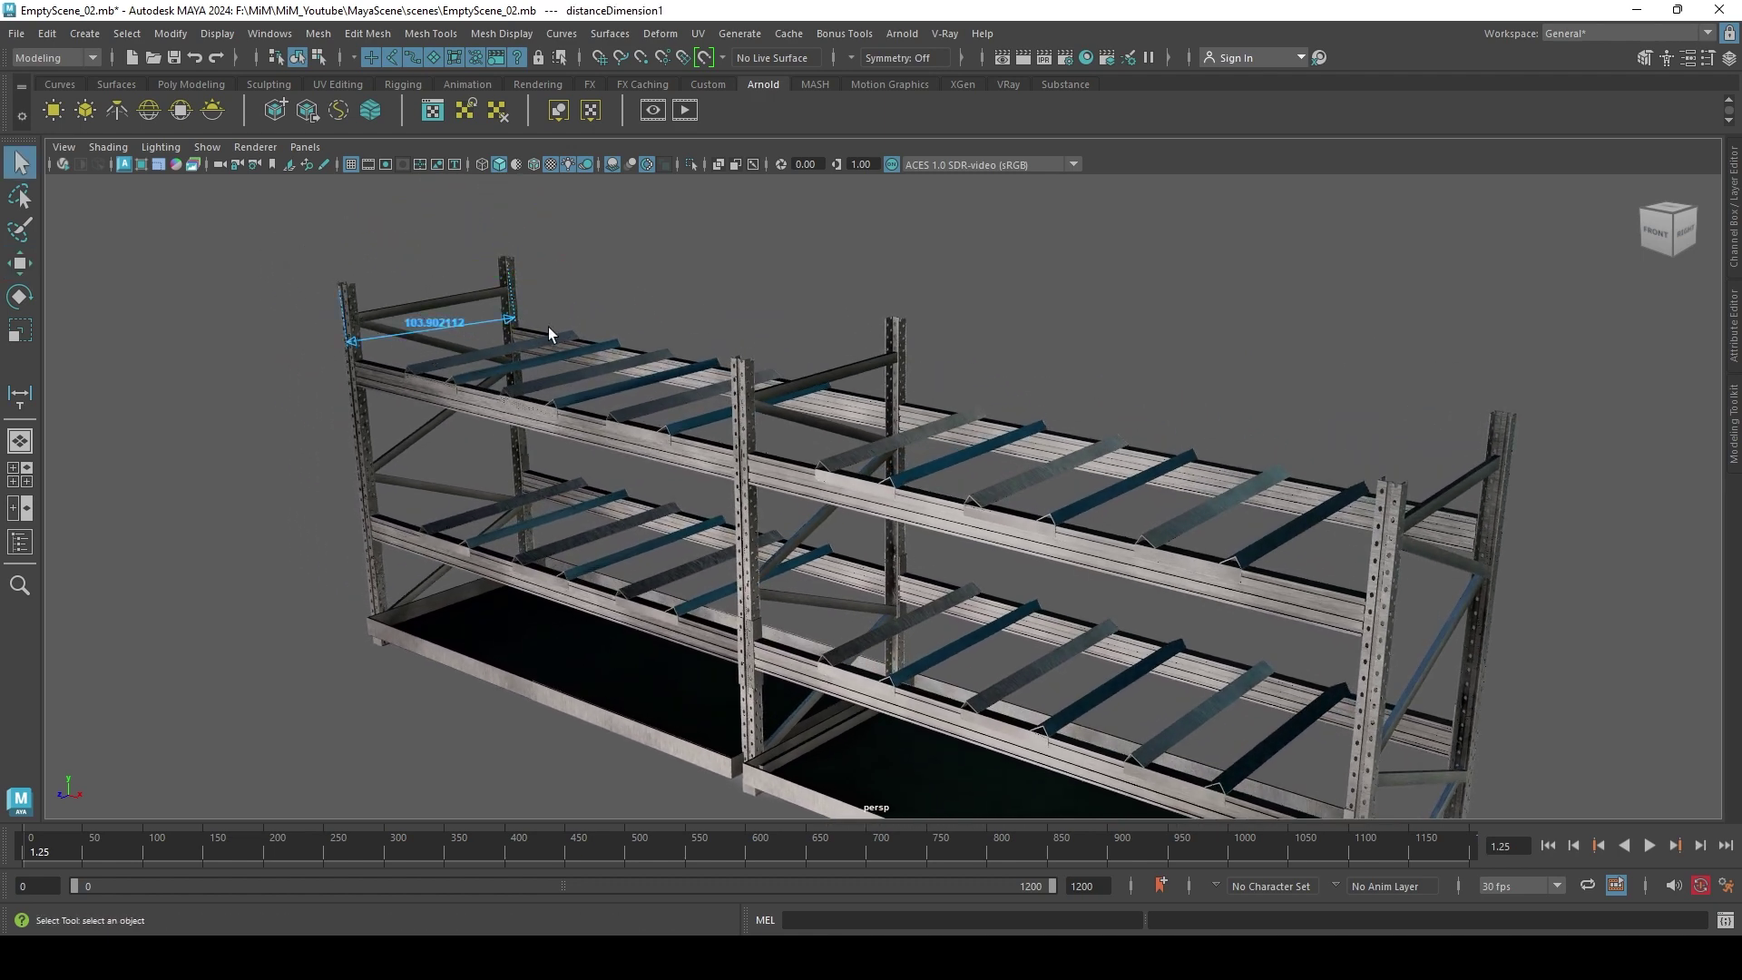
pyautogui.keyDown('alt'); pyautogui.moveTo(571, 320); pyautogui.dragTo(532, 313, button='middle'); pyautogui.keyUp('alt')
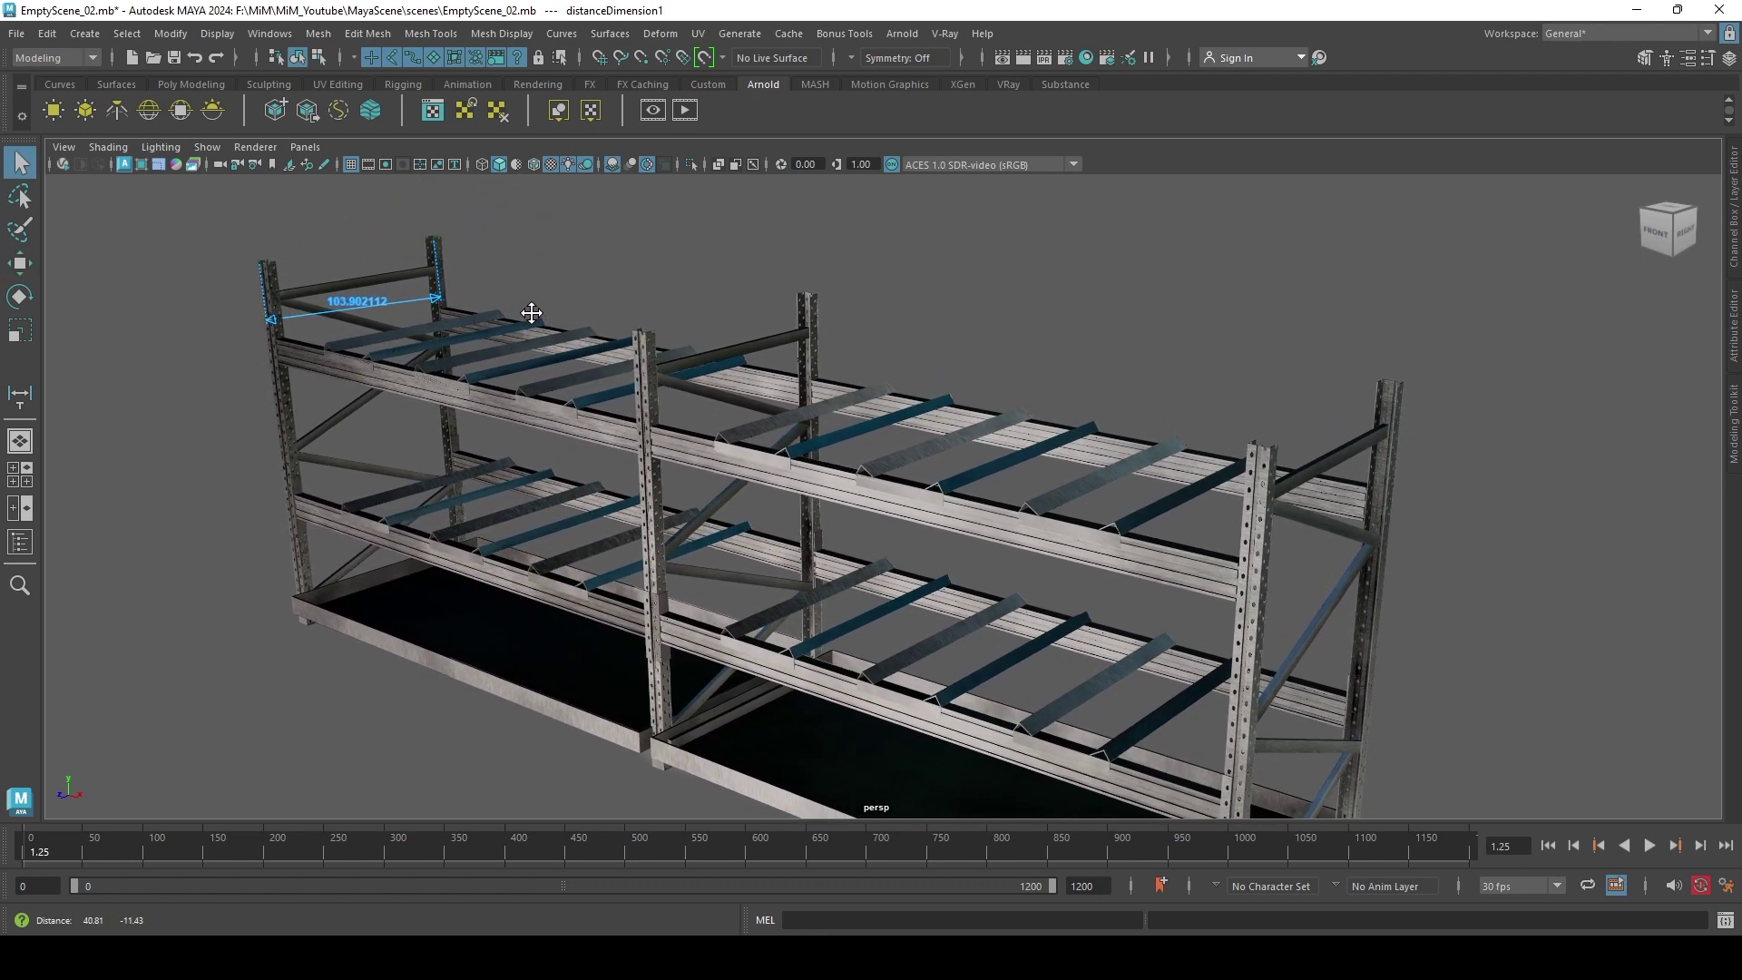
pyautogui.moveTo(531, 313)
pyautogui.keyDown('alt'); pyautogui.mouseDown()
pyautogui.moveTo(417, 327)
pyautogui.moveTo(533, 335)
pyautogui.mouseUp(); pyautogui.keyUp('alt')
pyautogui.keyDown('alt'); pyautogui.moveTo(711, 408); pyautogui.dragTo(674, 345, button='middle'); pyautogui.keyUp('alt')
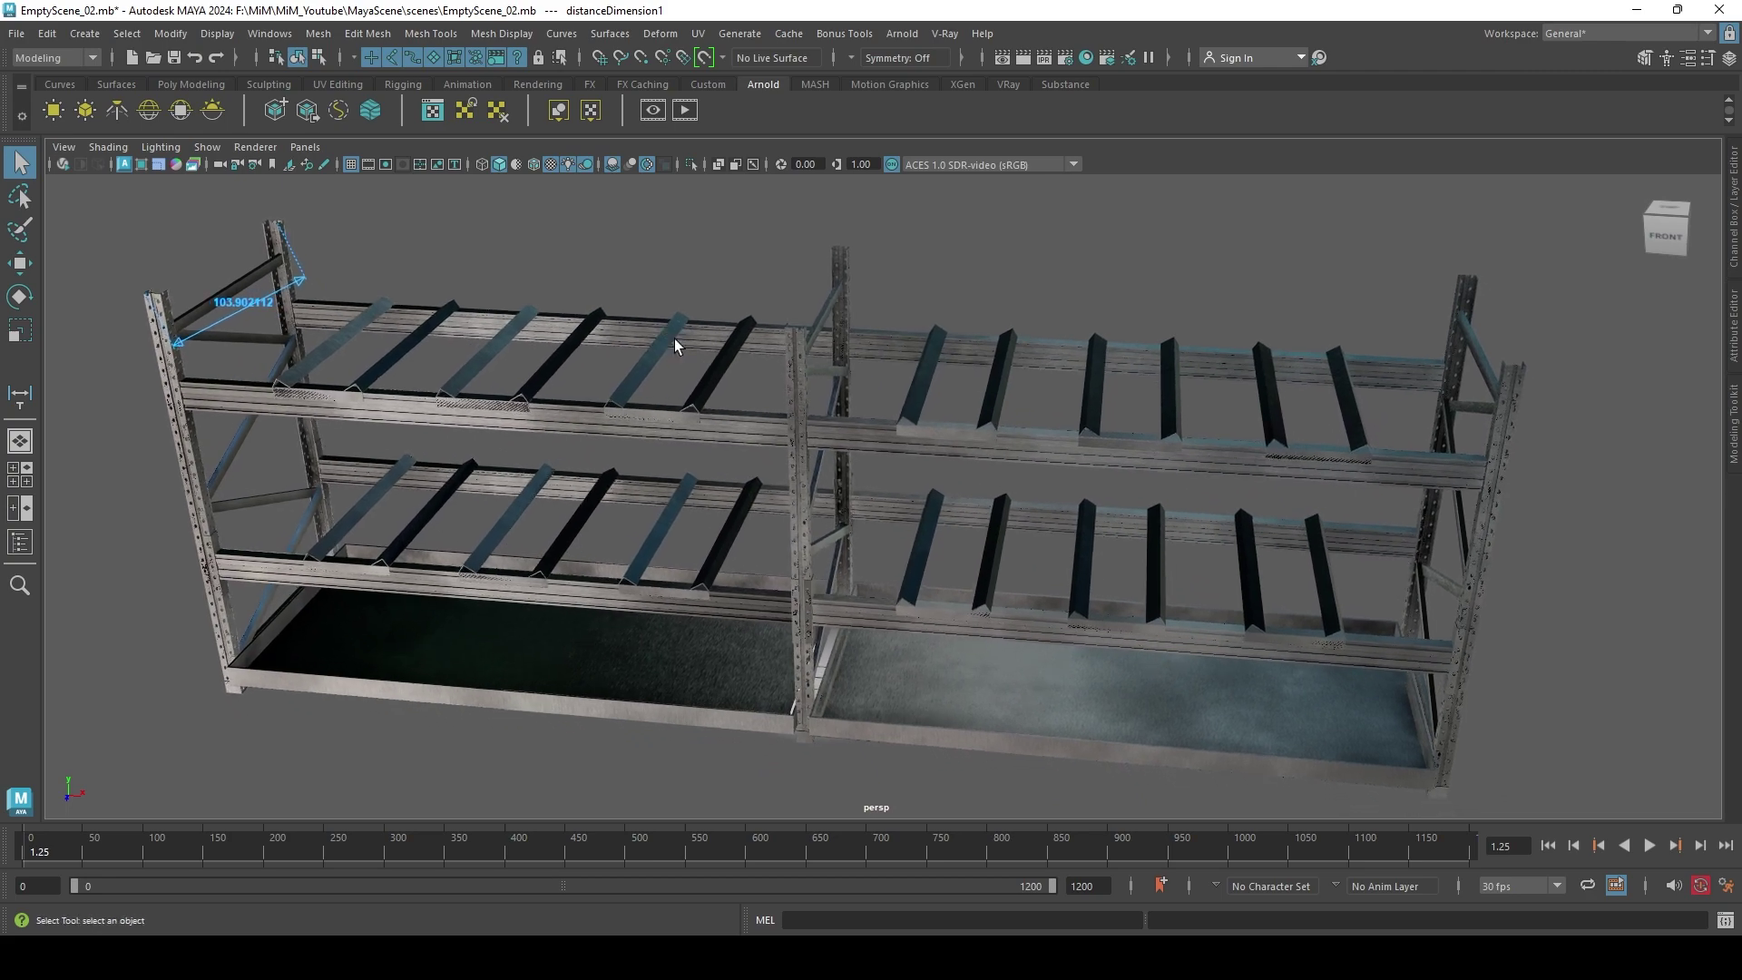
pyautogui.scroll(-1, 676, 349)
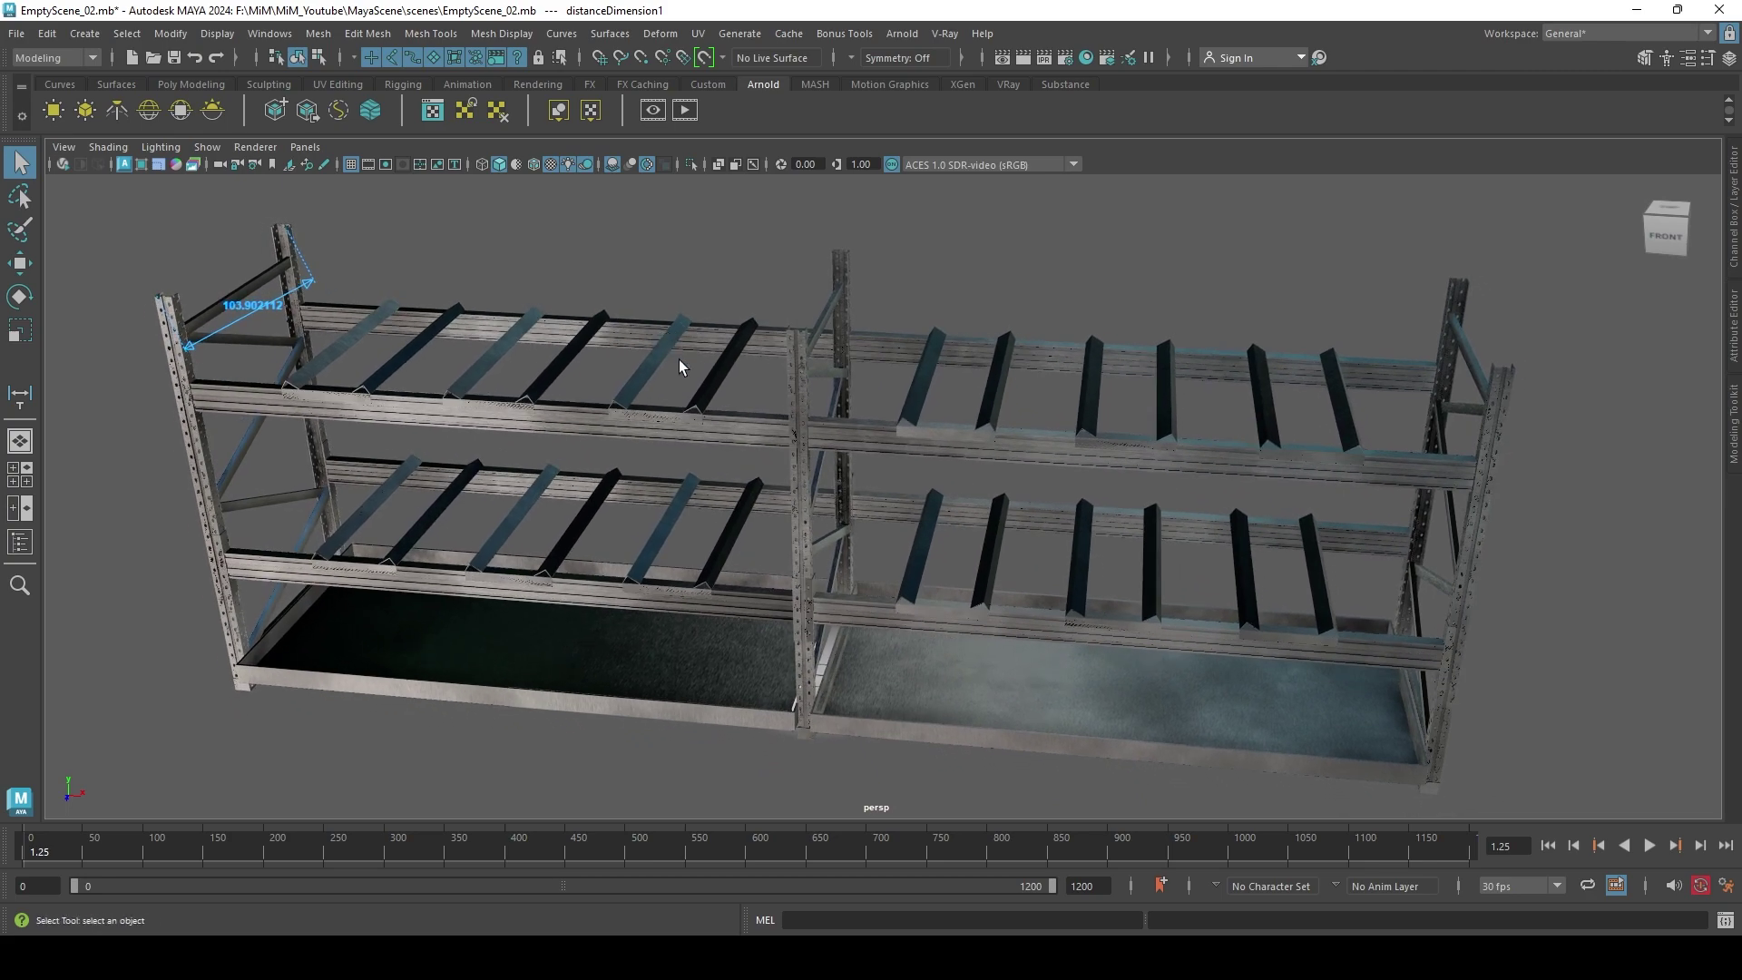